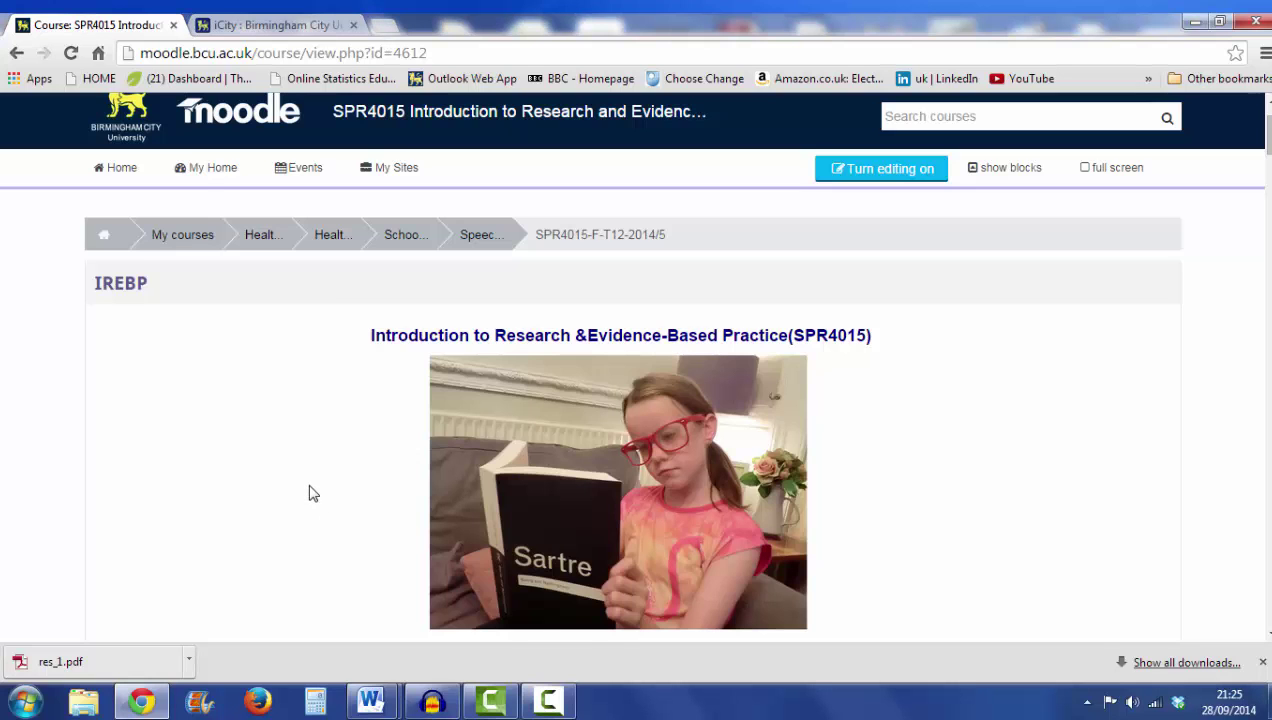
# - Open the Group Wiki - Academic Writing activity listed under the 30 September - 6 October week
pyautogui.scroll(-6, 312, 495)
pyautogui.scroll(-4, 309, 485)
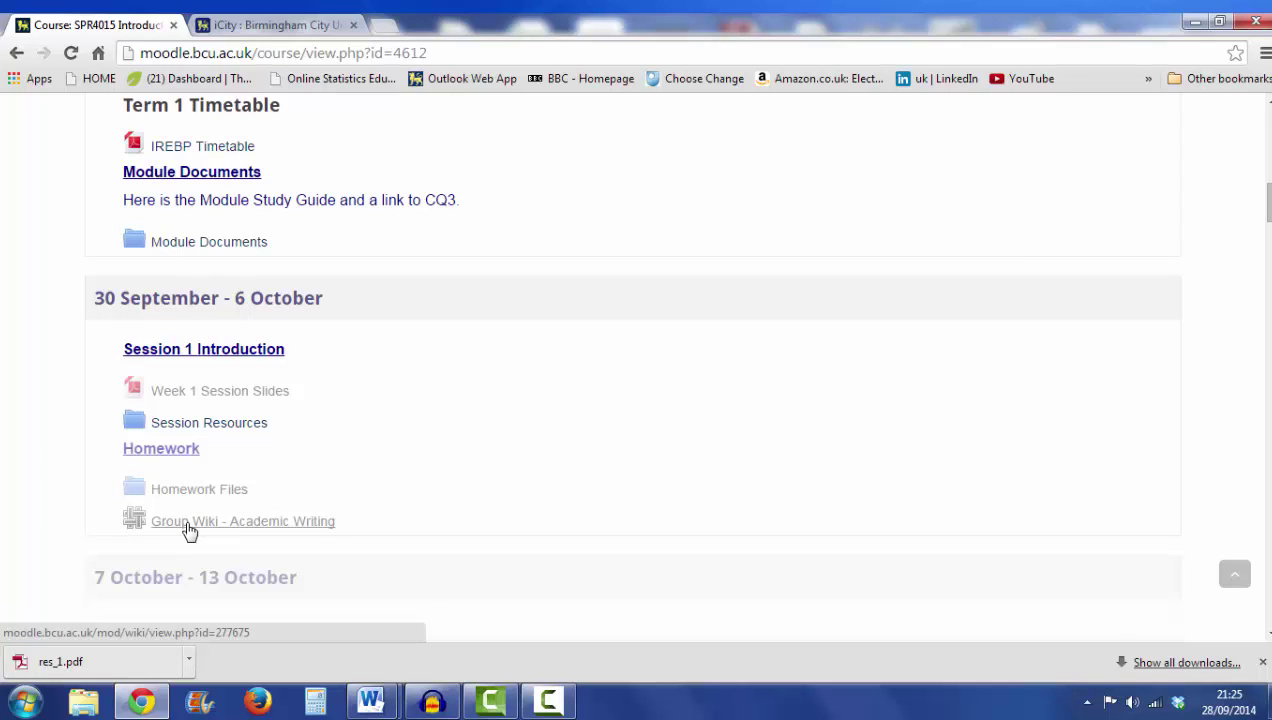
pyautogui.click(190, 528)
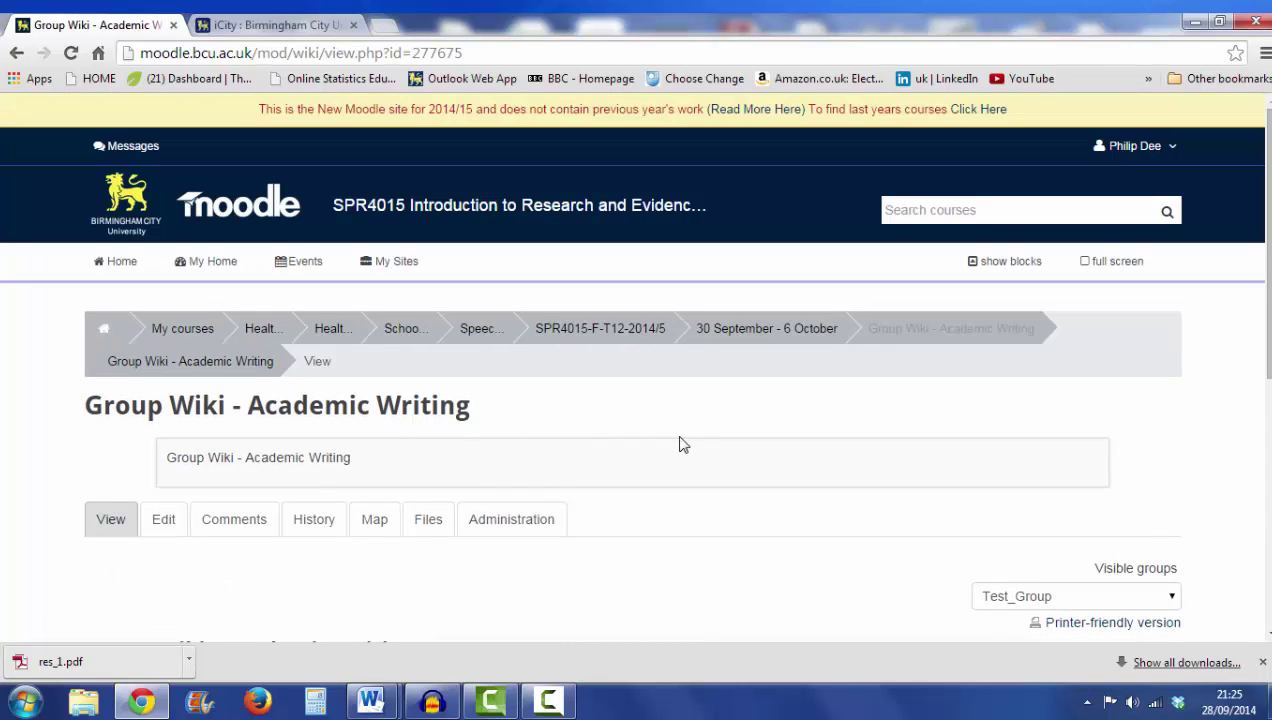
pyautogui.scroll(-1, 680, 444)
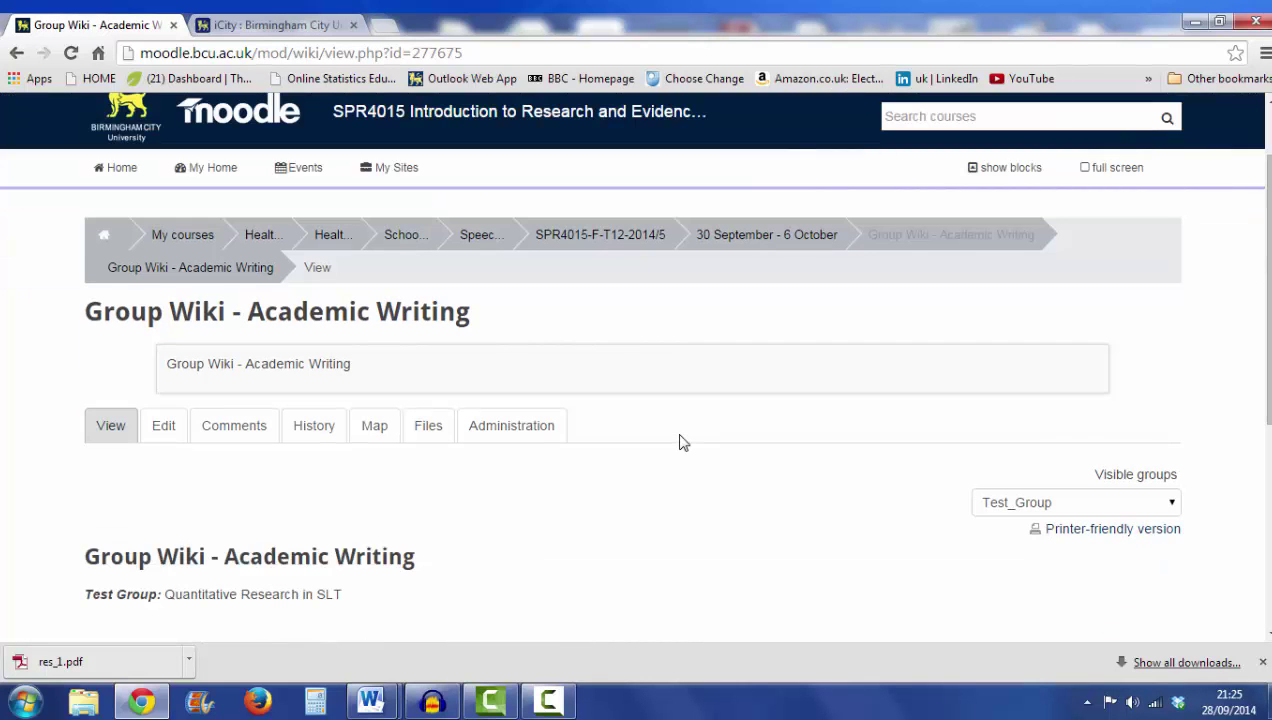
pyautogui.scroll(-1, 680, 444)
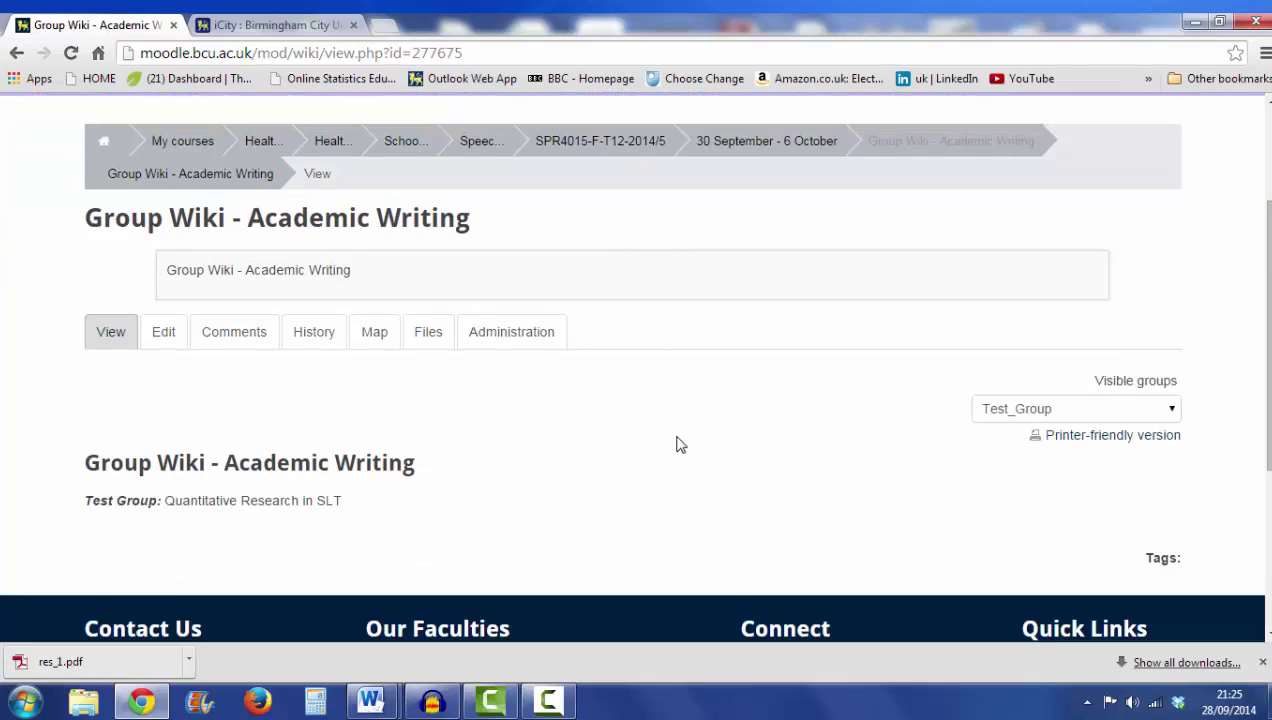
pyautogui.click(1104, 414)
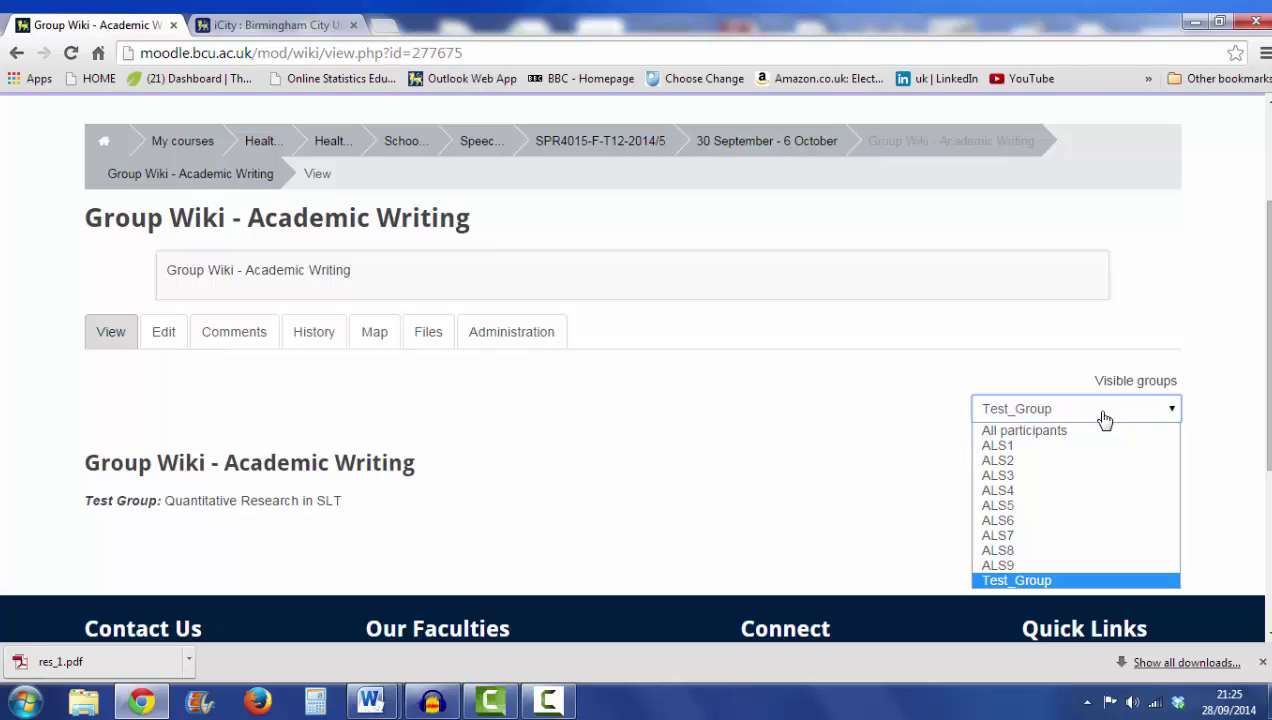
pyautogui.click(1018, 580)
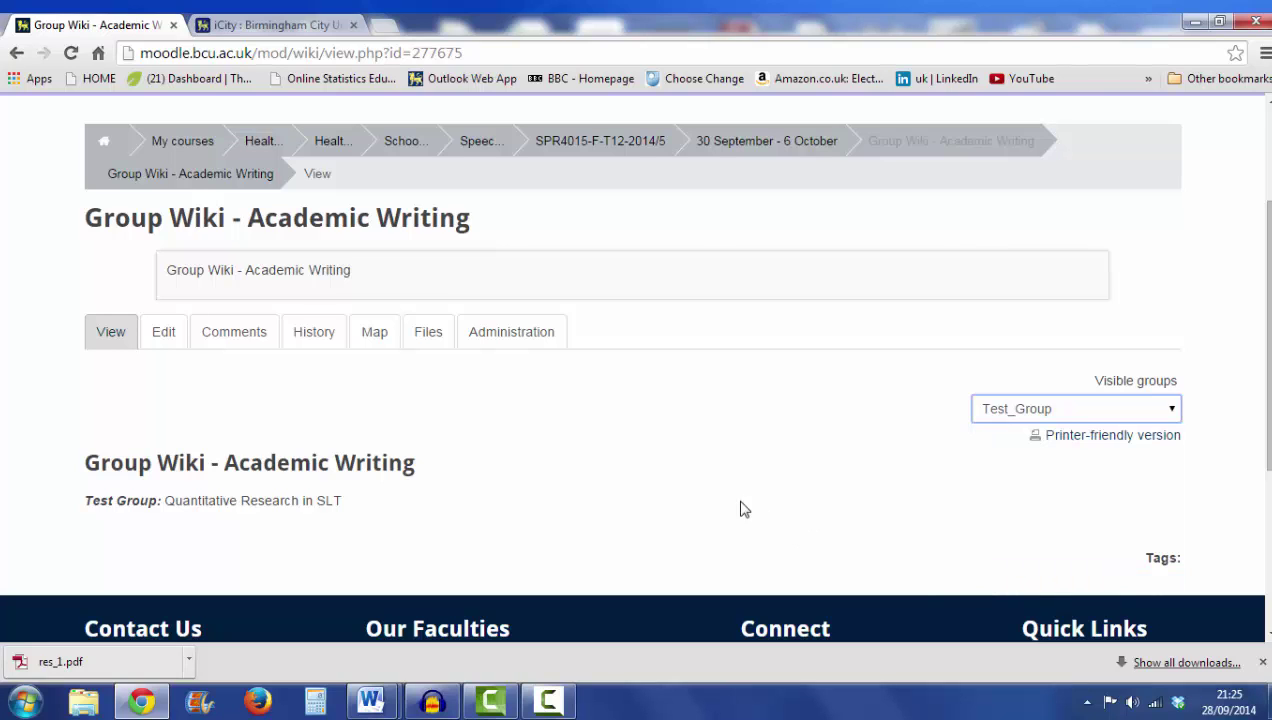
pyautogui.scroll(-1, 738, 498)
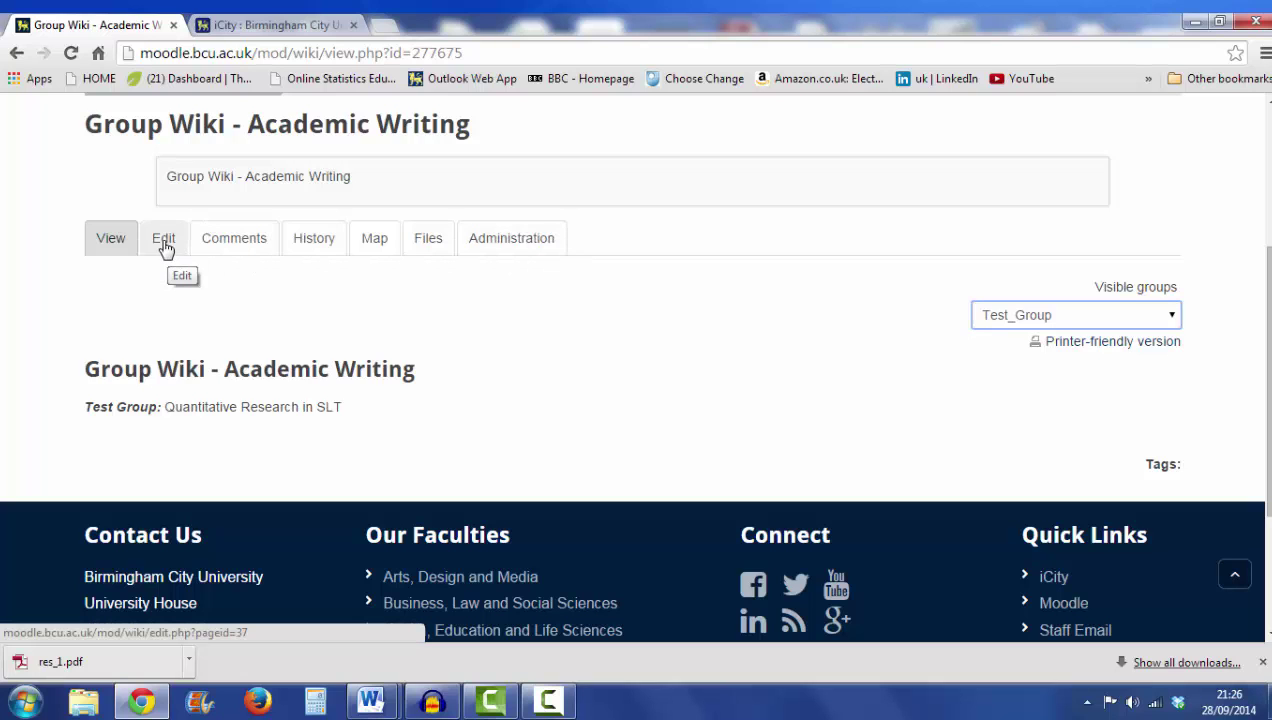
# - Open the Test Group wiki page for editing and select its 'Quantitative Research in SLT' title
pyautogui.click(164, 244)
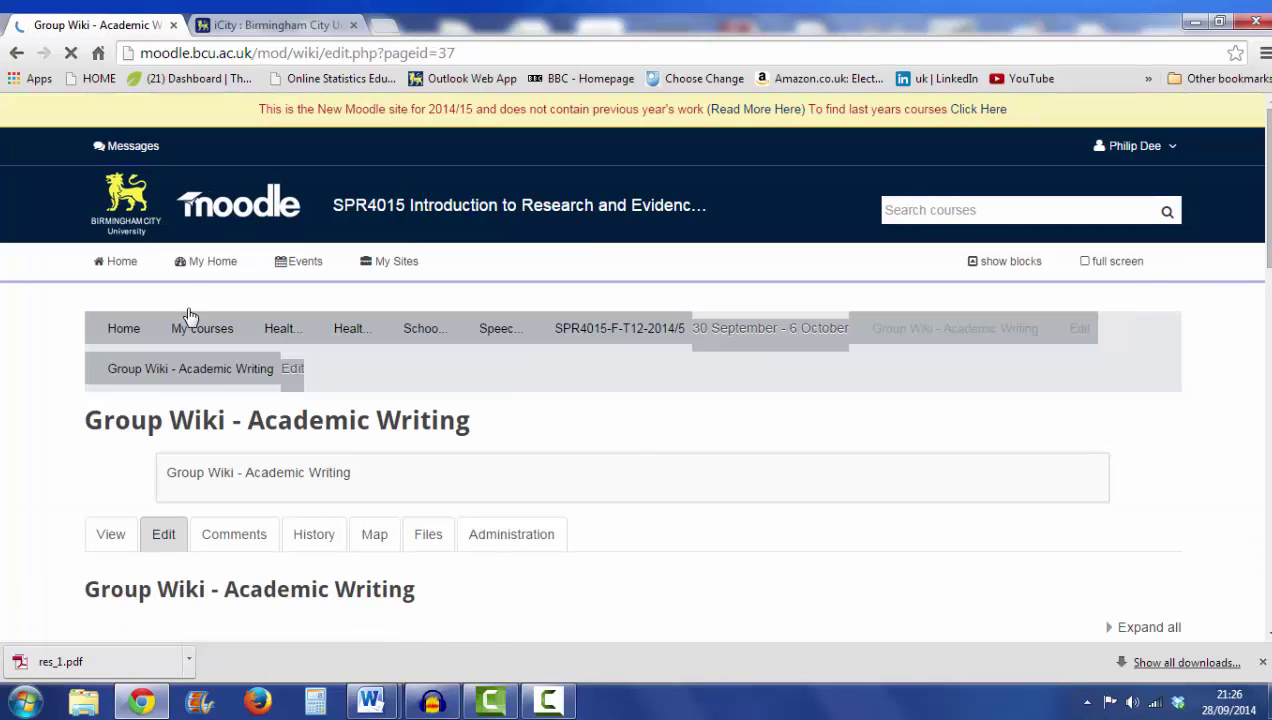
pyautogui.scroll(-4, 628, 437)
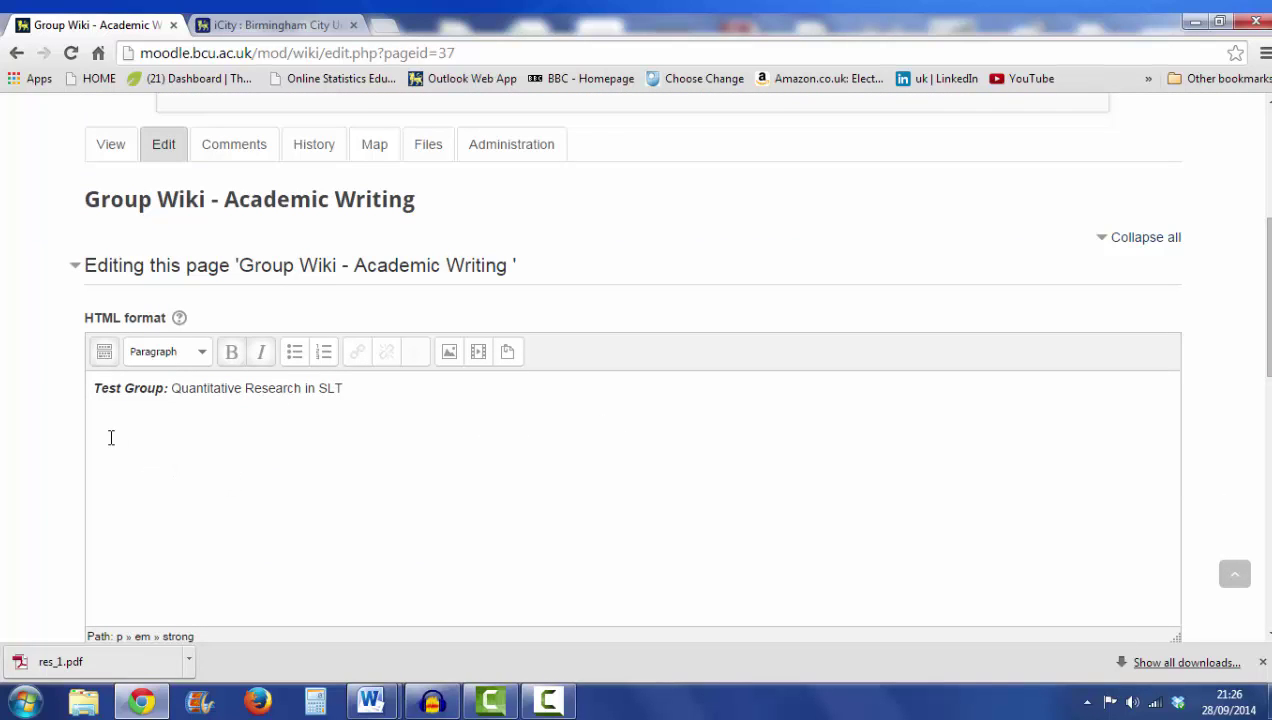
pyautogui.click(104, 423)
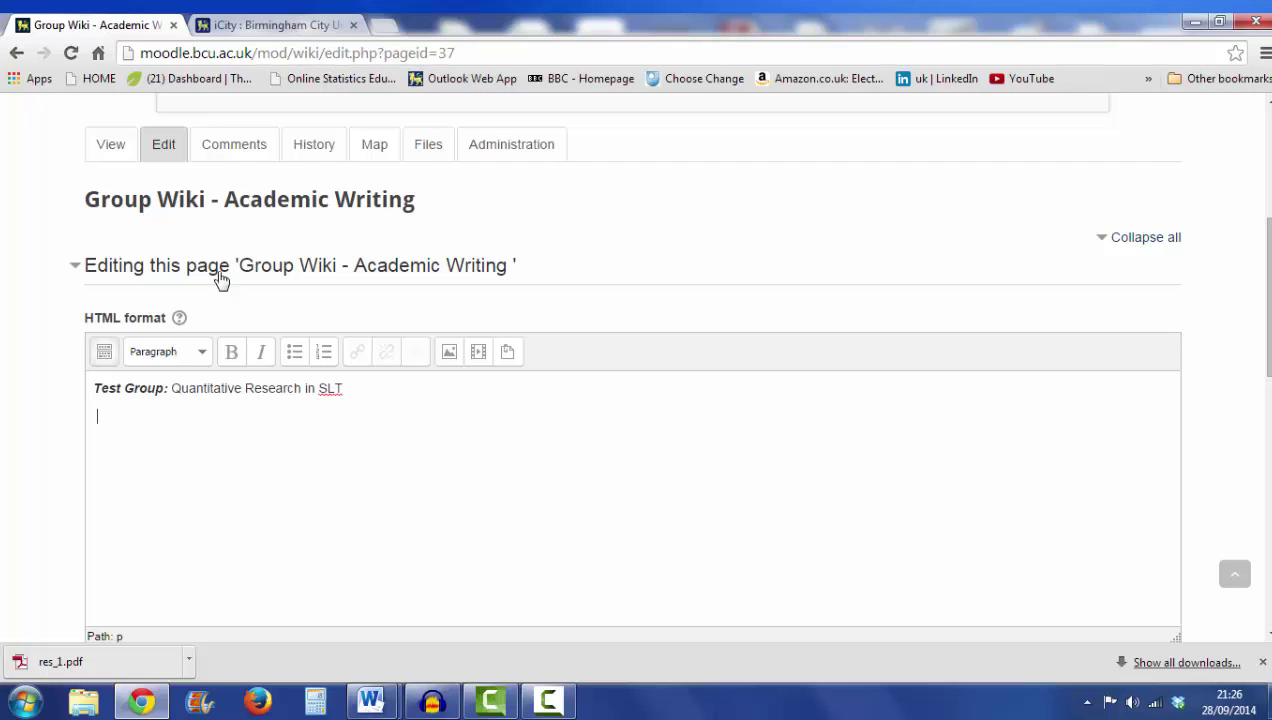
pyautogui.moveTo(172, 388); pyautogui.dragTo(344, 394)
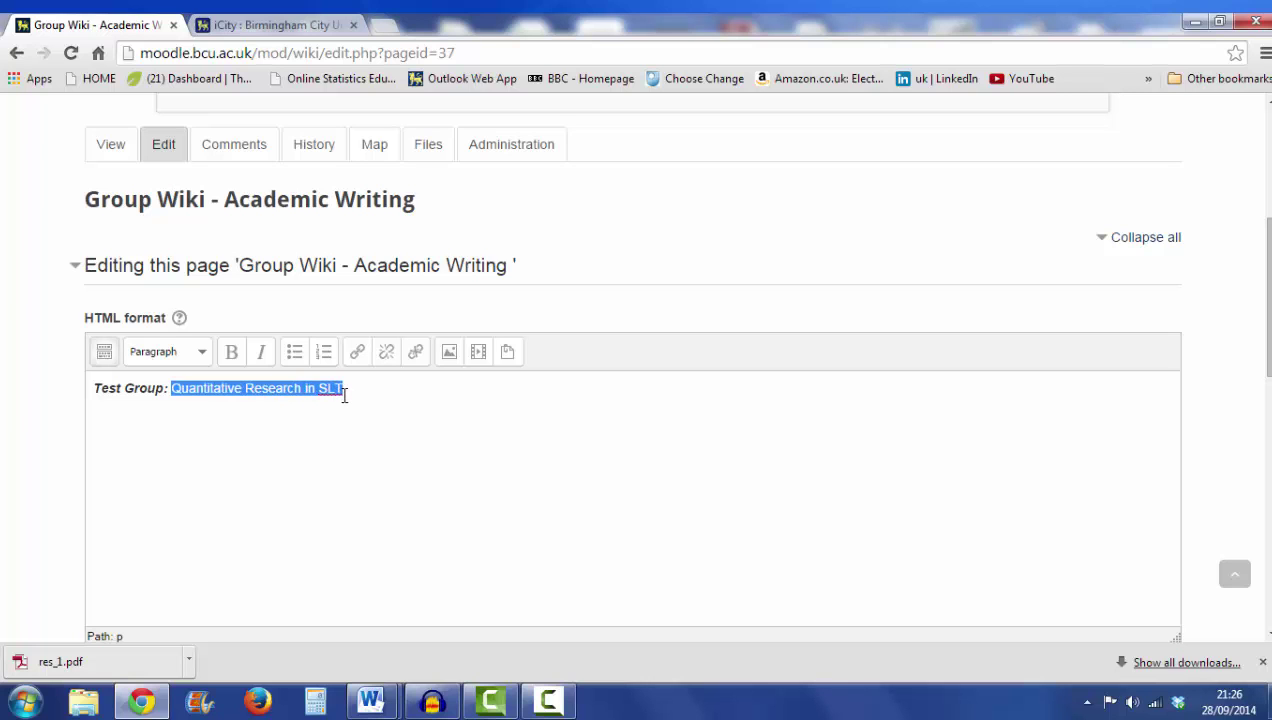
# - Search the iCity library's Summon catalogue for 'Quantitative Research in SLT'
pyautogui.click(296, 33)
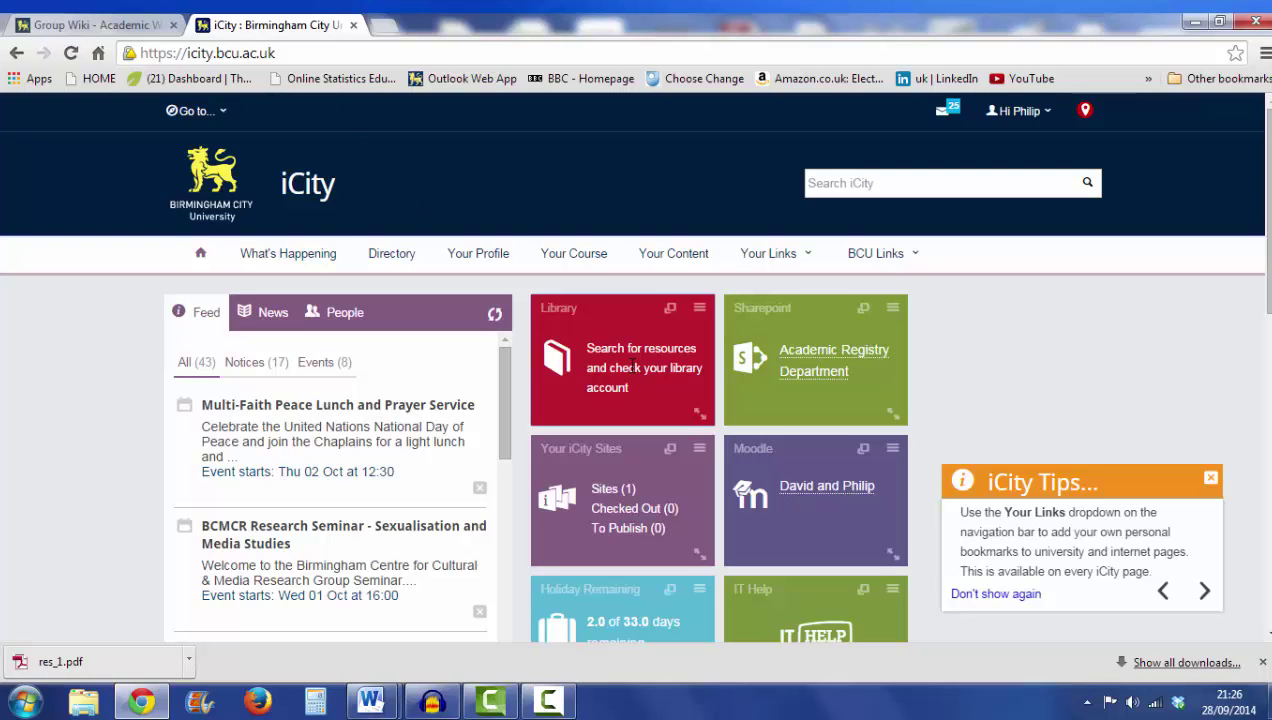
pyautogui.click(699, 417)
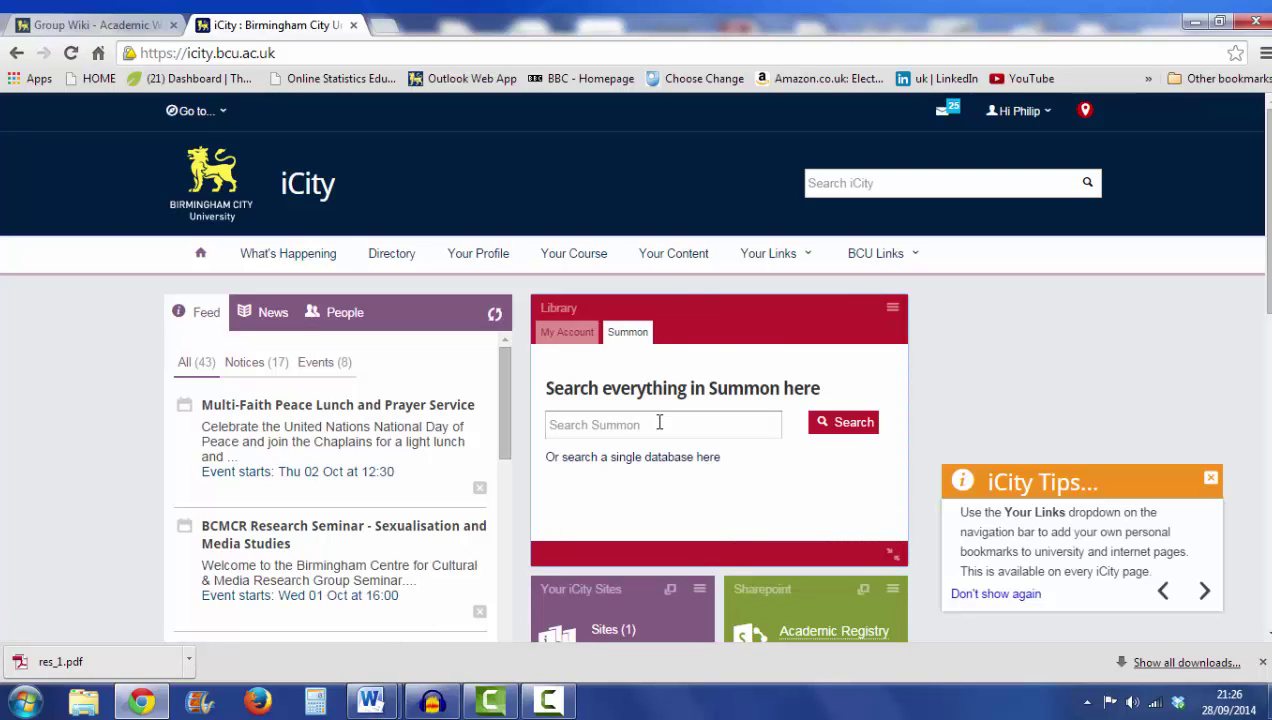
pyautogui.click(659, 422)
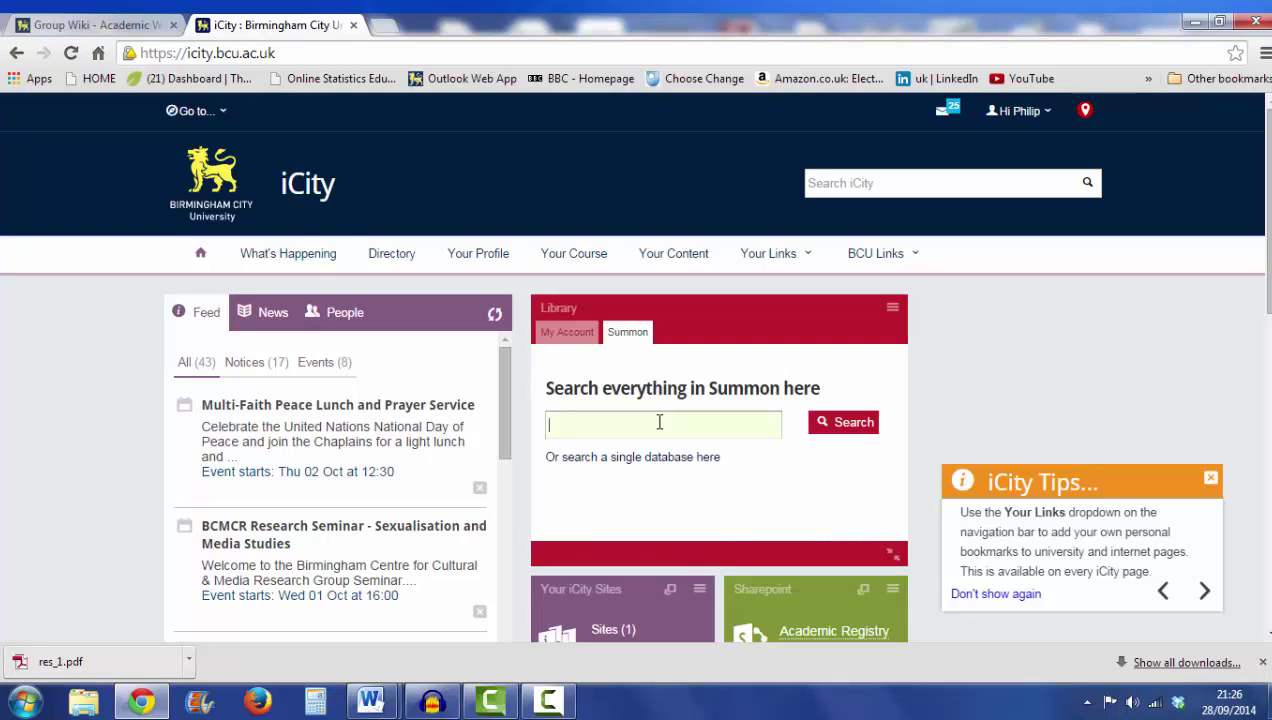
pyautogui.write('Quantitative Research in SLT')
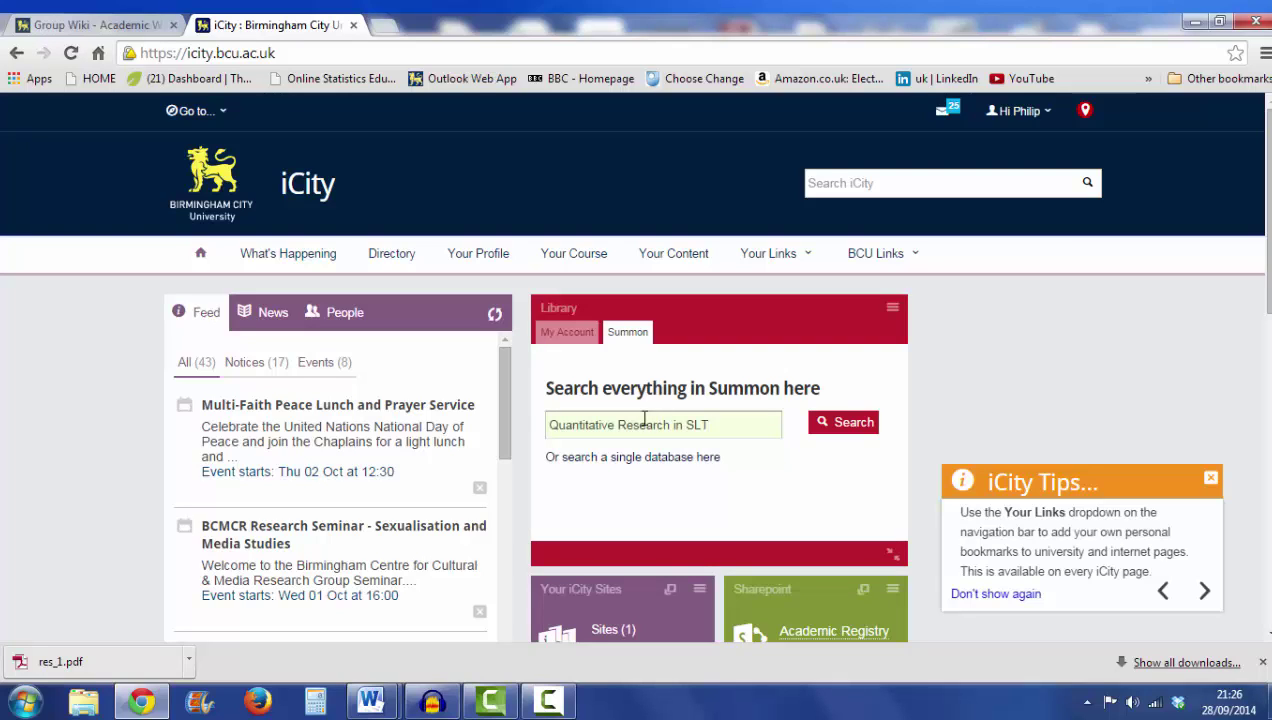
pyautogui.click(845, 431)
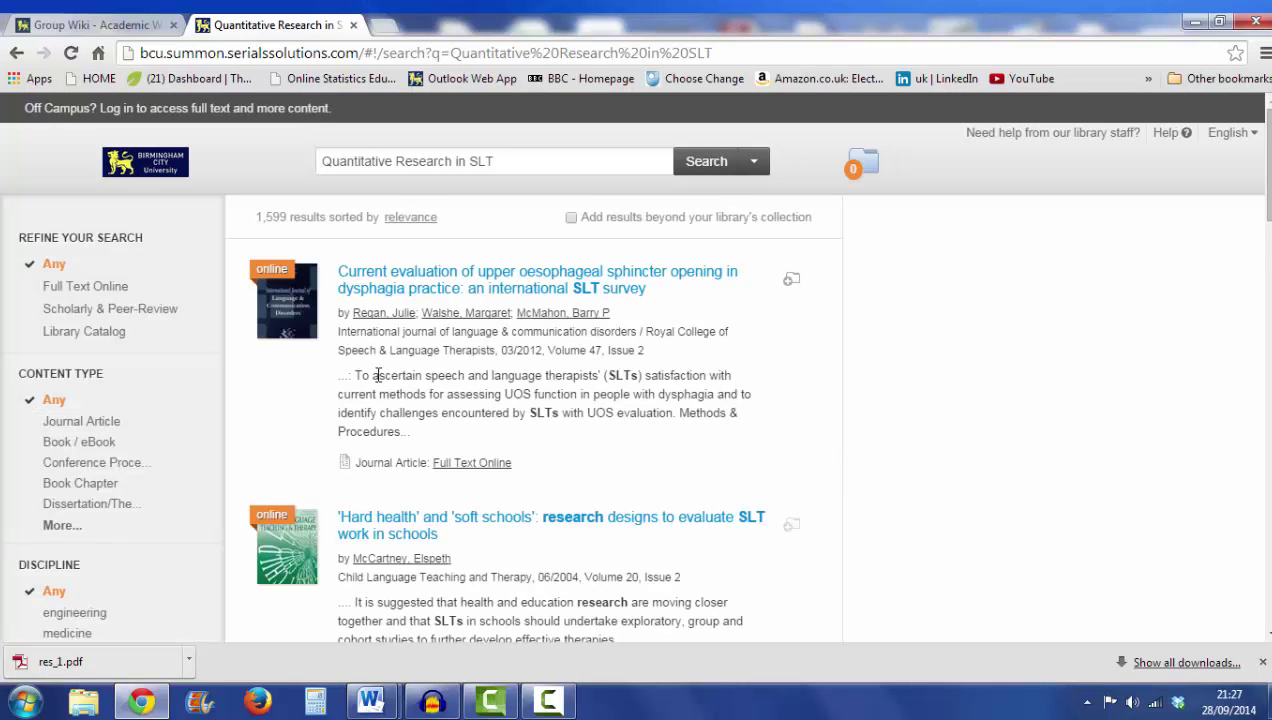
# - Open Full Text Online for the 2004 article 'Hard health' and 'soft schools'
pyautogui.moveTo(361, 589)
pyautogui.moveTo(463, 470)
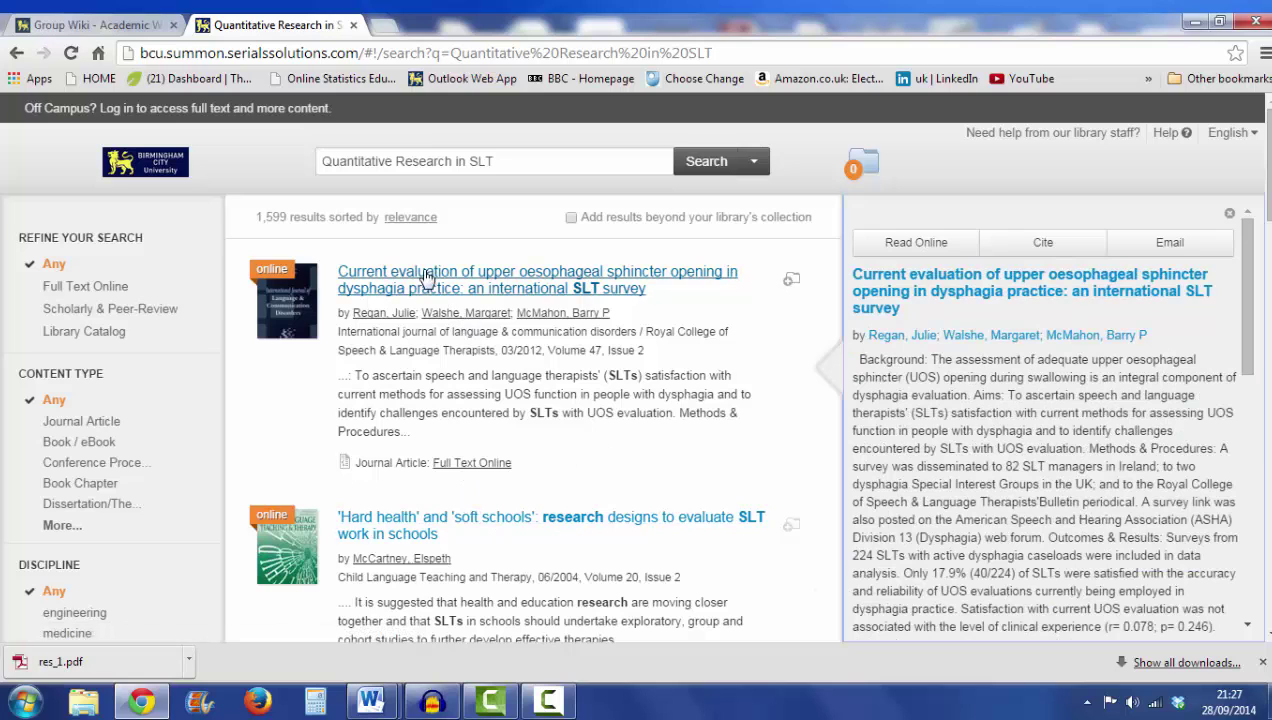
pyautogui.scroll(-2, 670, 452)
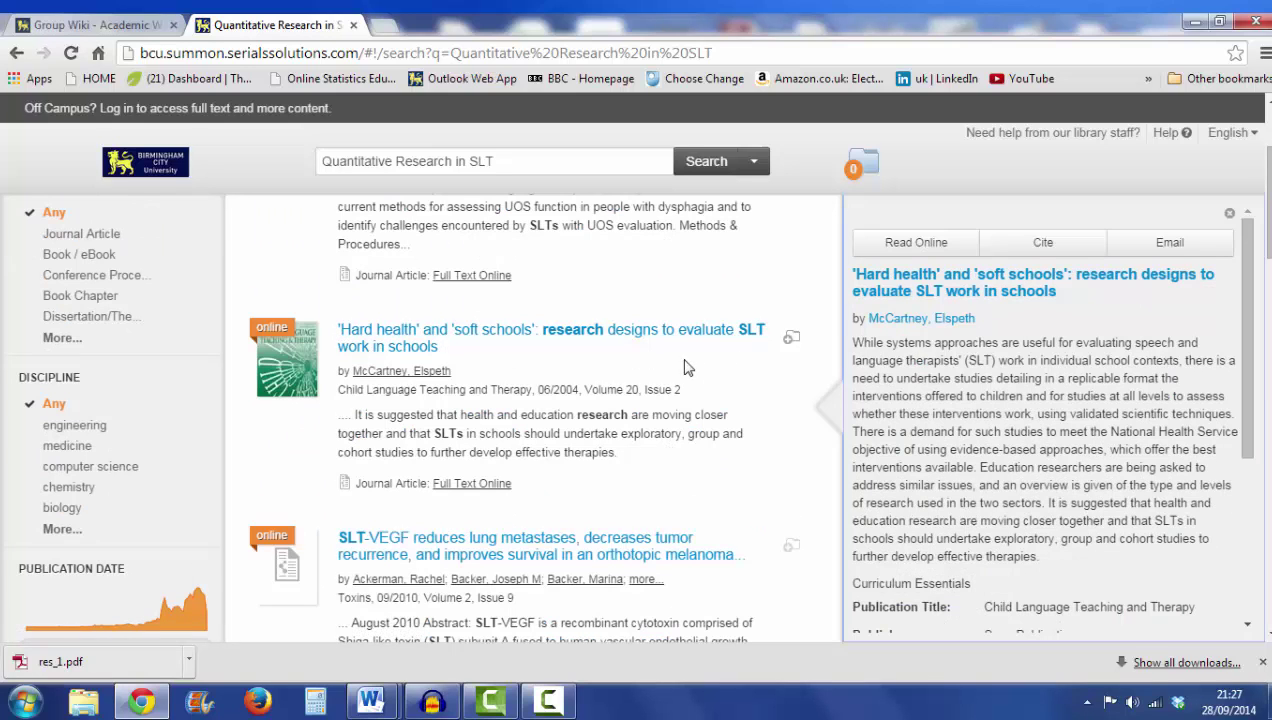
pyautogui.click(466, 487)
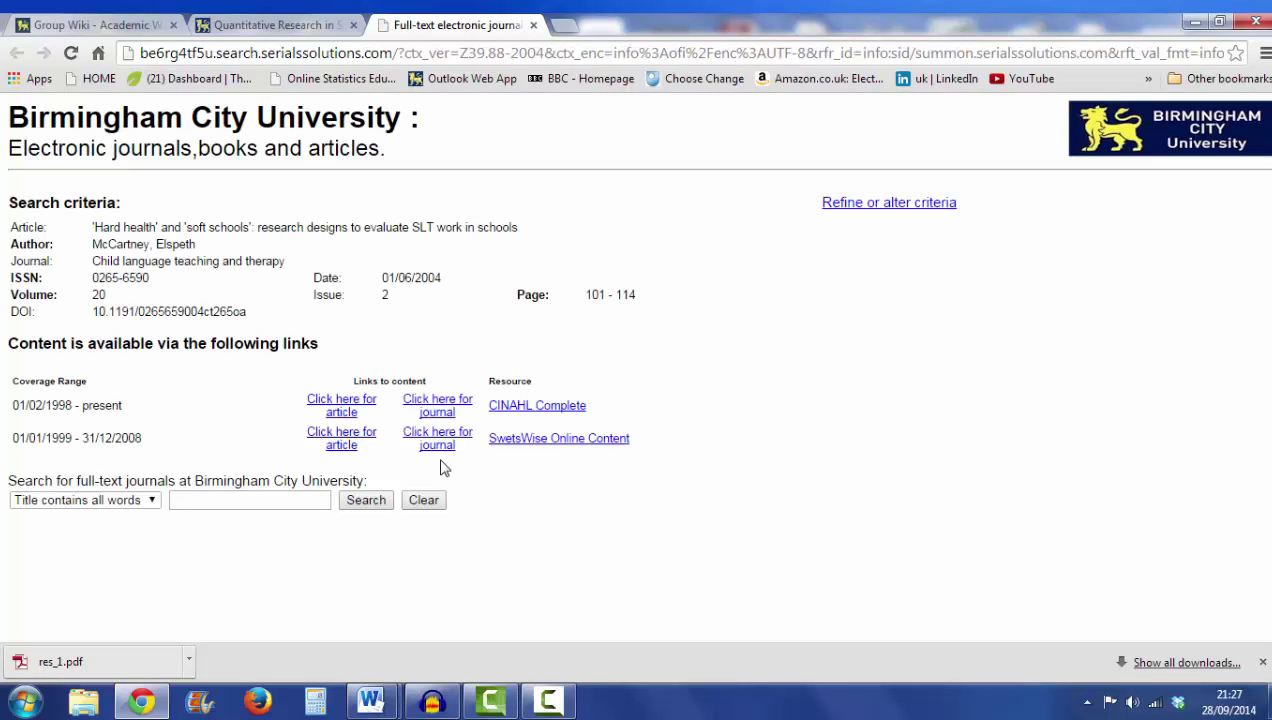
# - Choose CINAHL Complete and sign in through EZproxy with the network ID and password
pyautogui.click(333, 408)
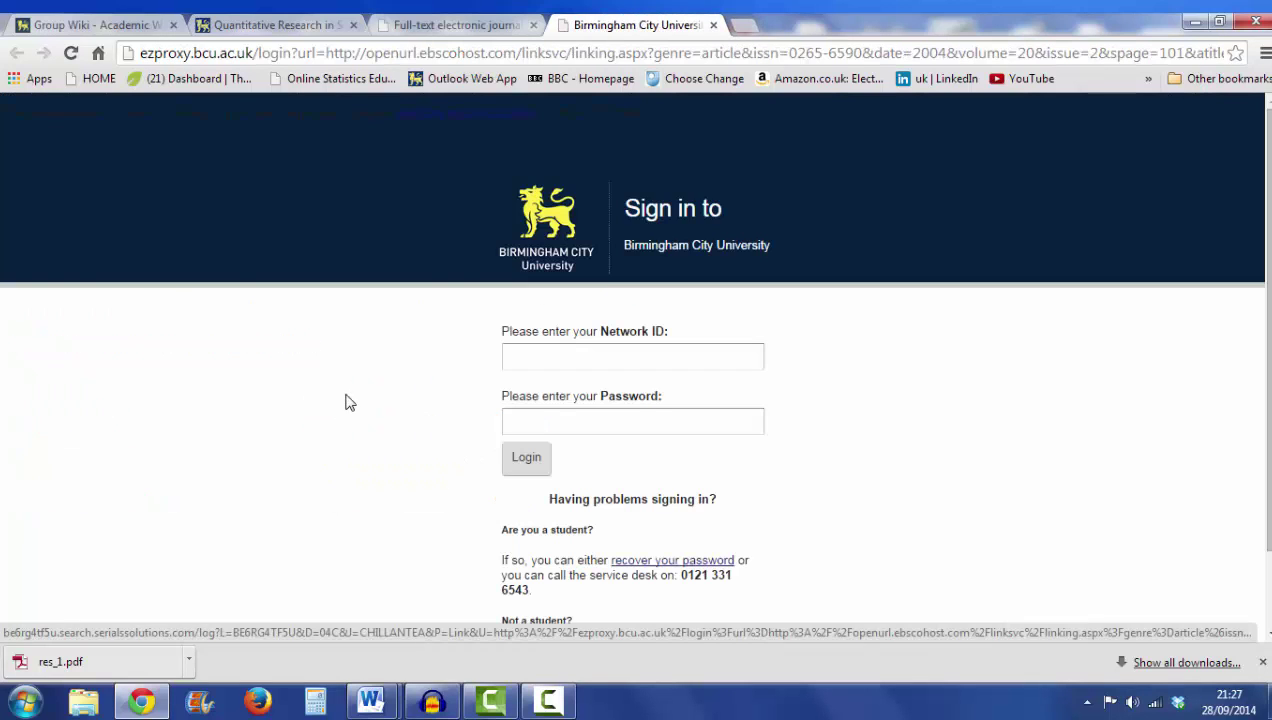
pyautogui.click(535, 358)
pyautogui.write('id108121')
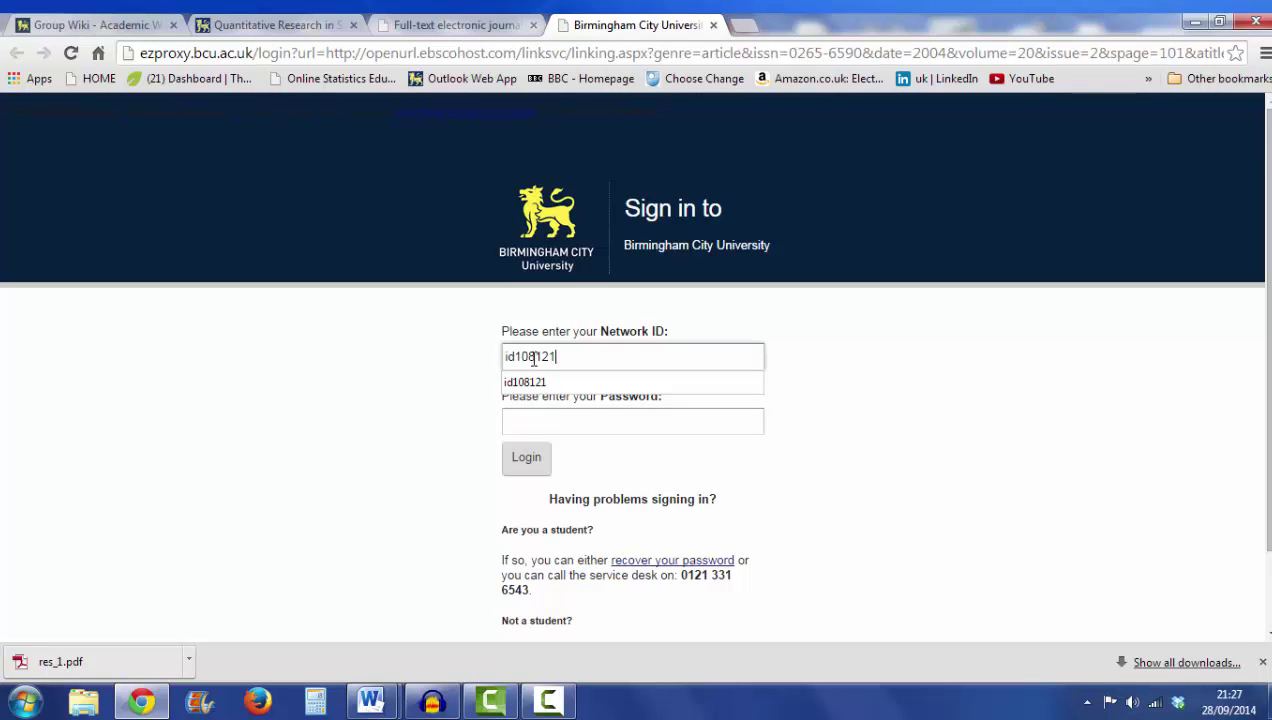
pyautogui.press('Tab')
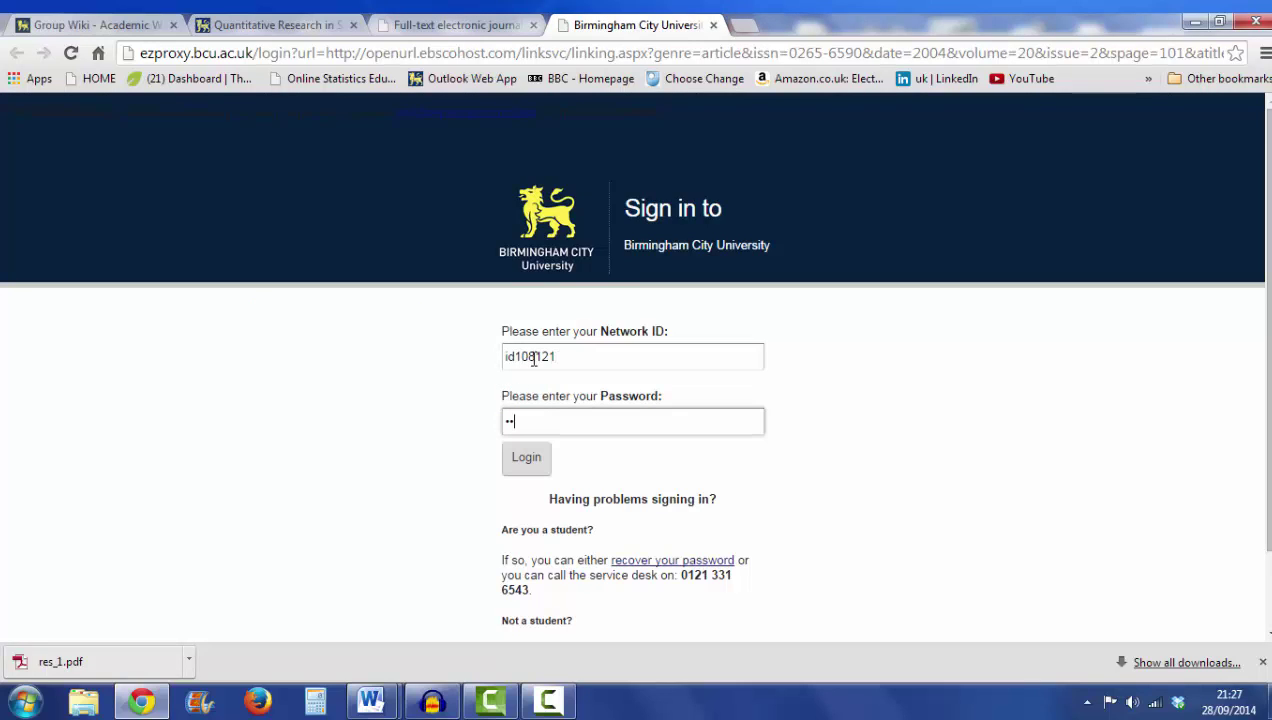
pyautogui.press('Return')
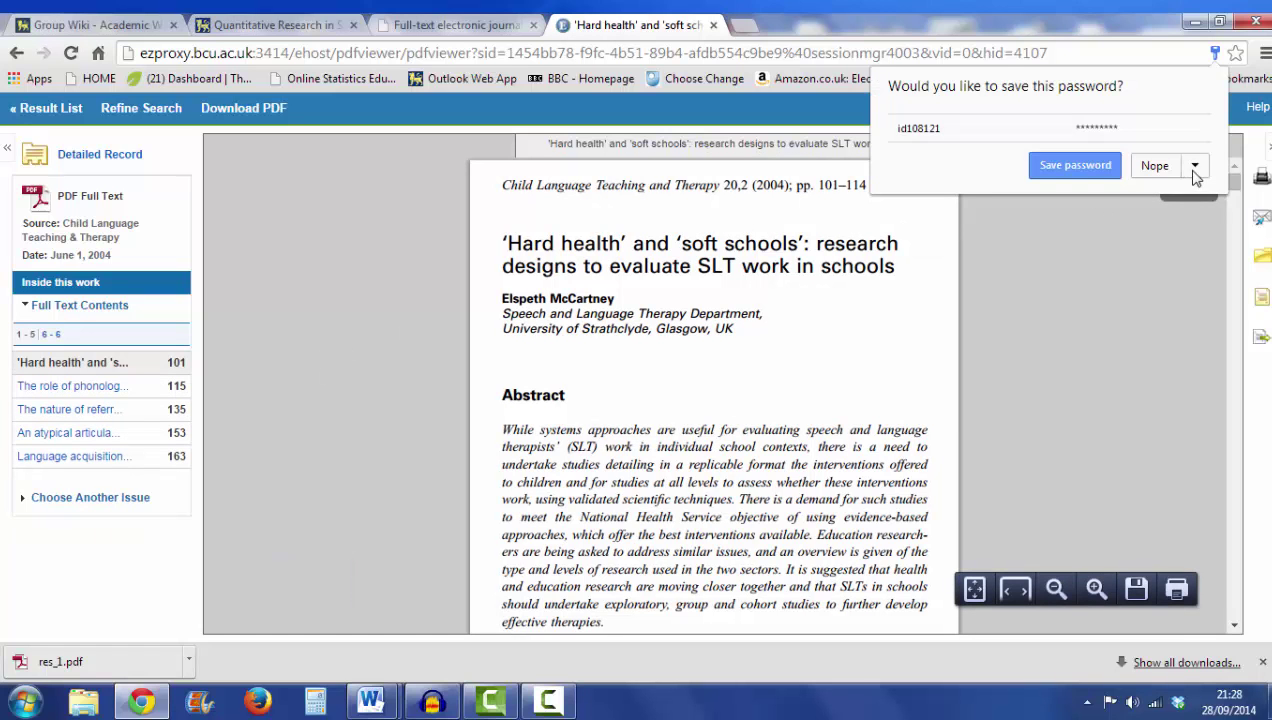
# - Decline Chrome's password save and scroll the article PDF to its abstract
pyautogui.click(1154, 169)
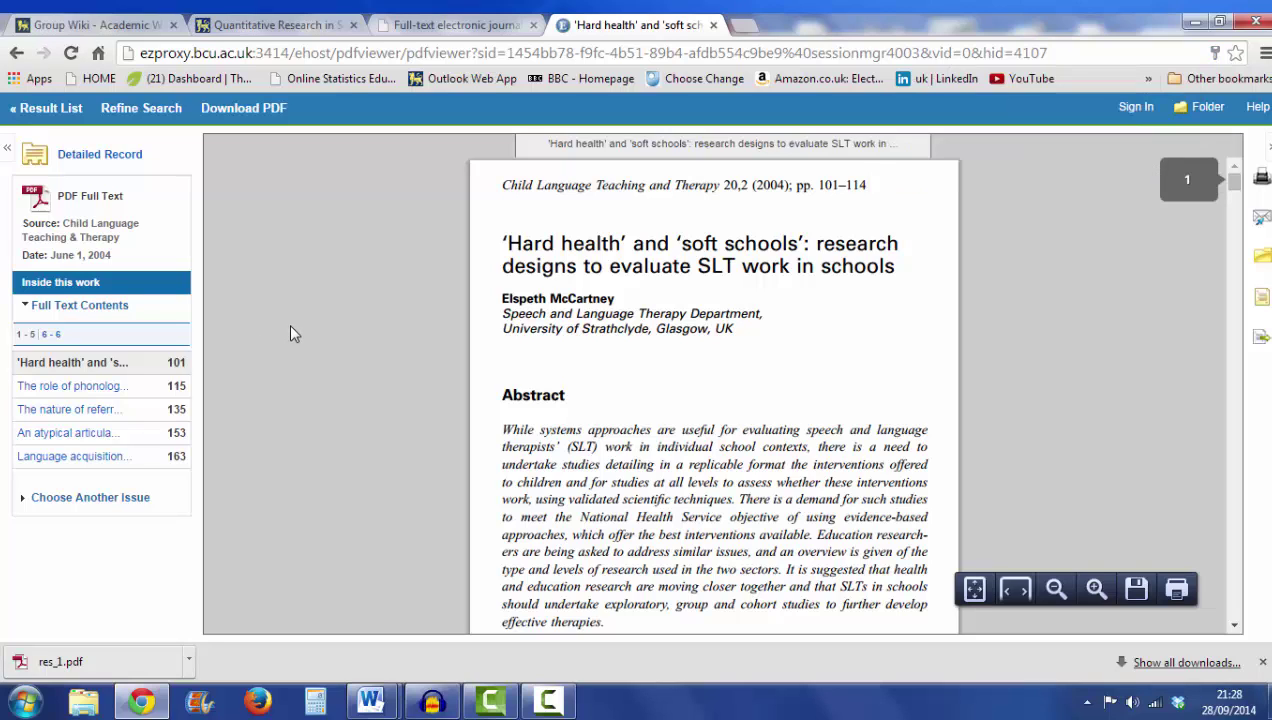
pyautogui.scroll(-1, 291, 335)
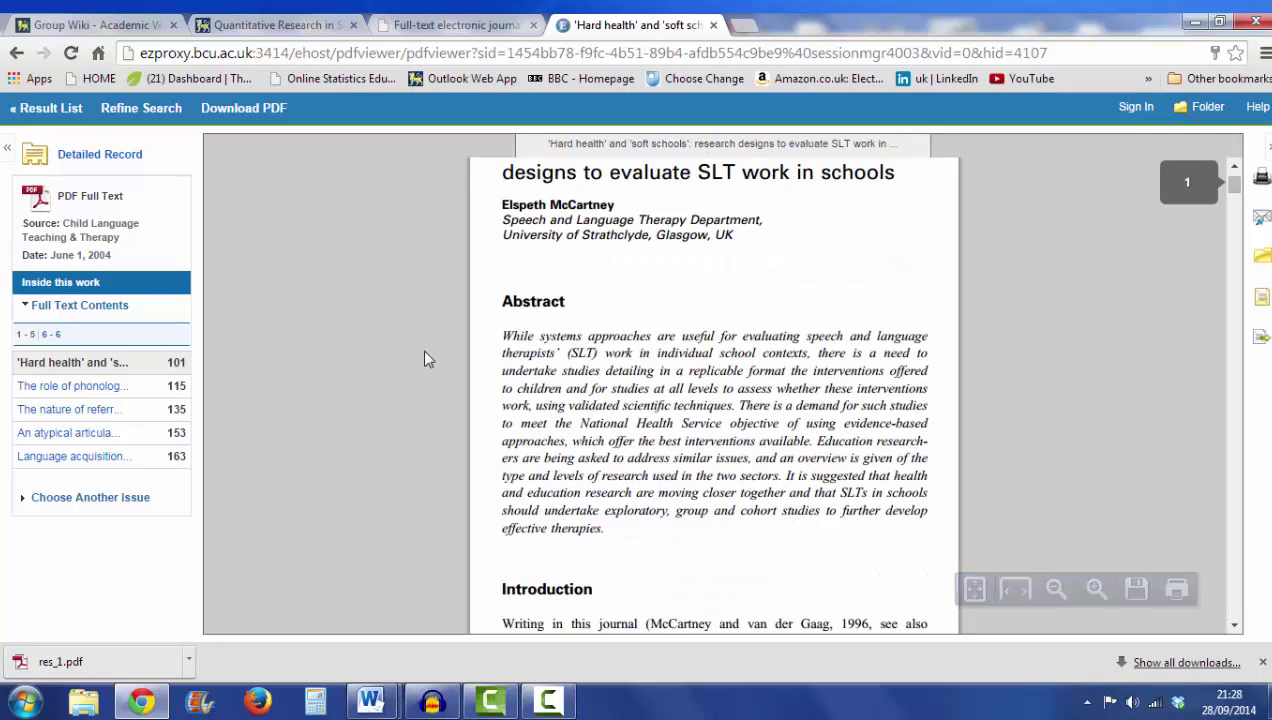
pyautogui.scroll(-2, 390, 377)
pyautogui.scroll(1, 390, 382)
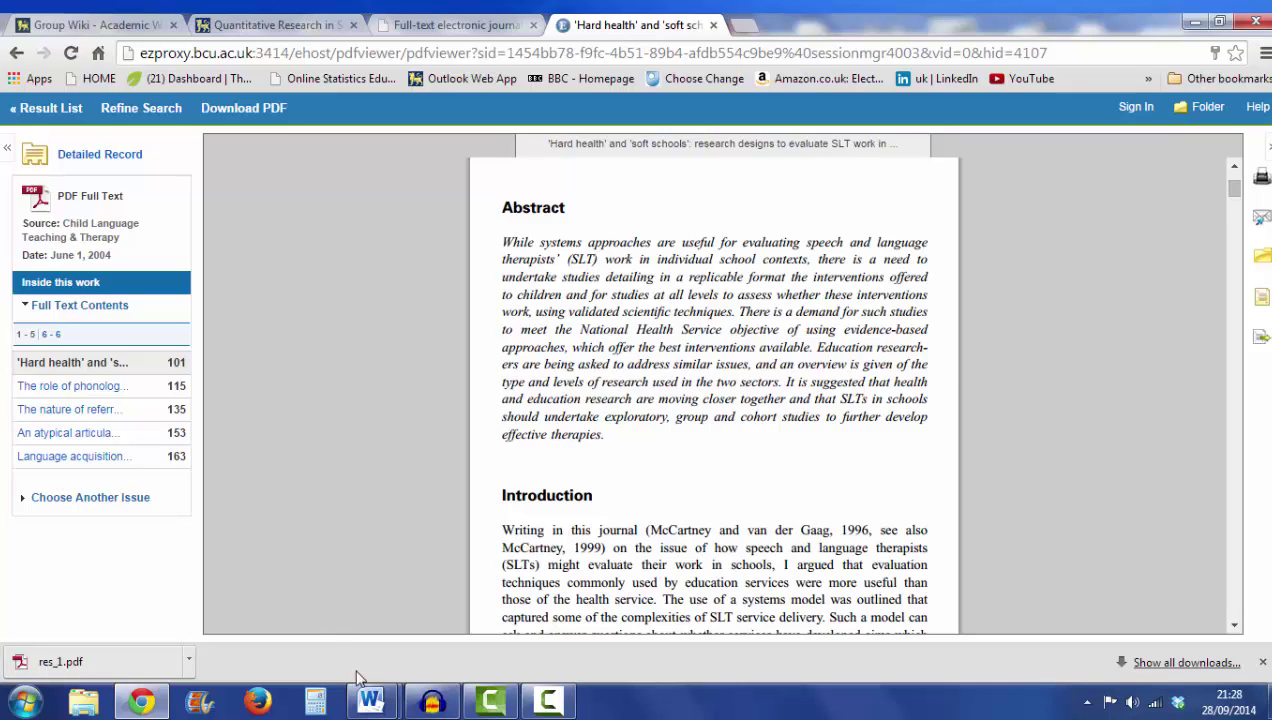
pyautogui.moveTo(374, 697)
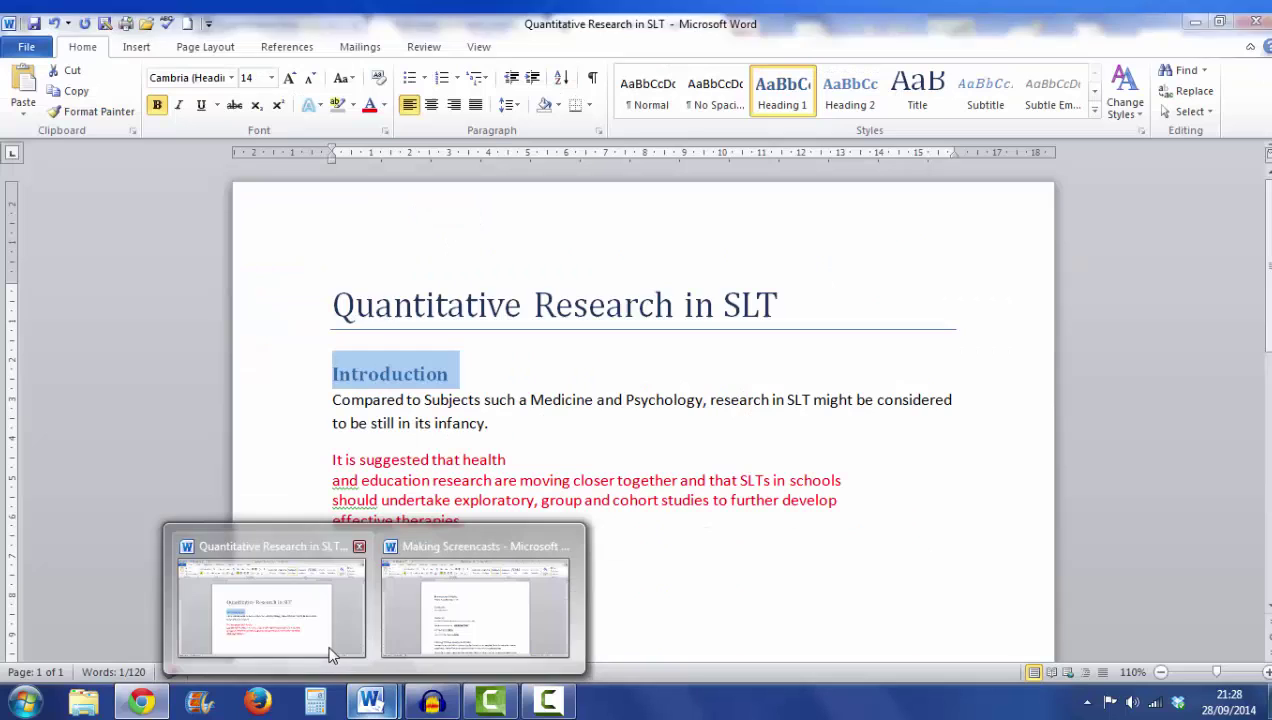
# - Copy the McCartney (2004) paragraph and its reference entry from the Word draft, then return to Chrome
pyautogui.click(336, 652)
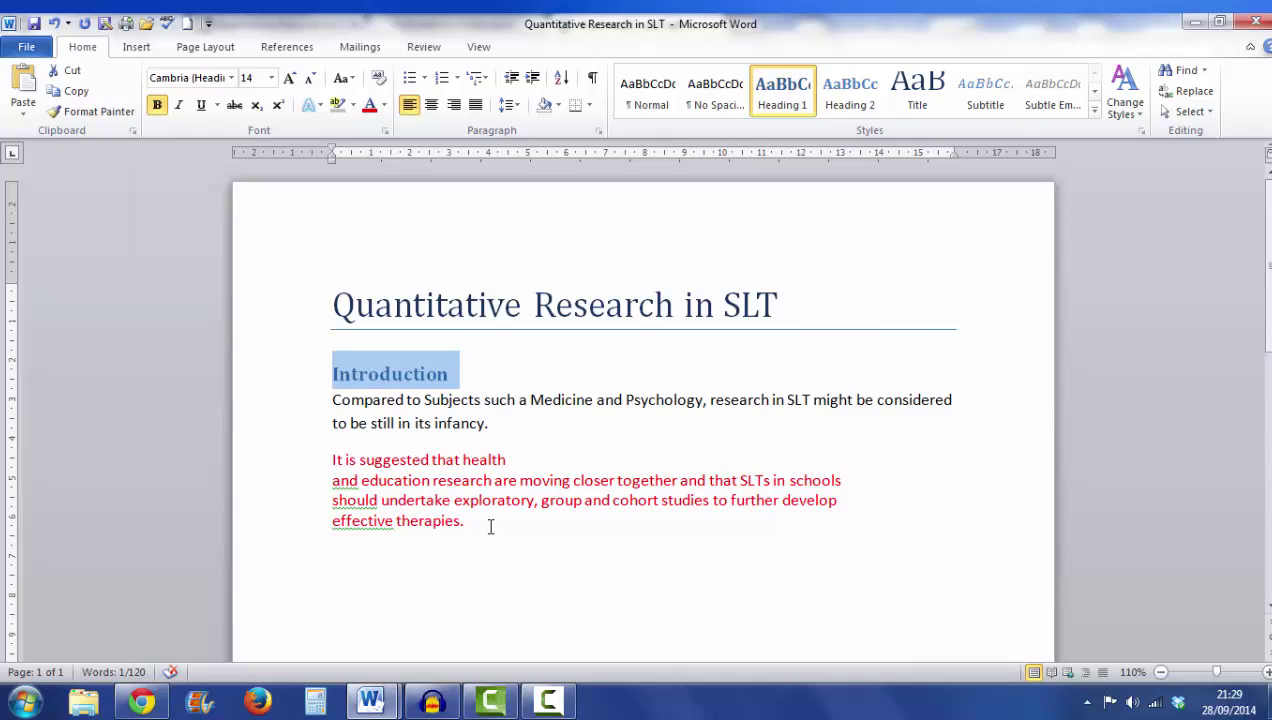
pyautogui.scroll(-10, 491, 527)
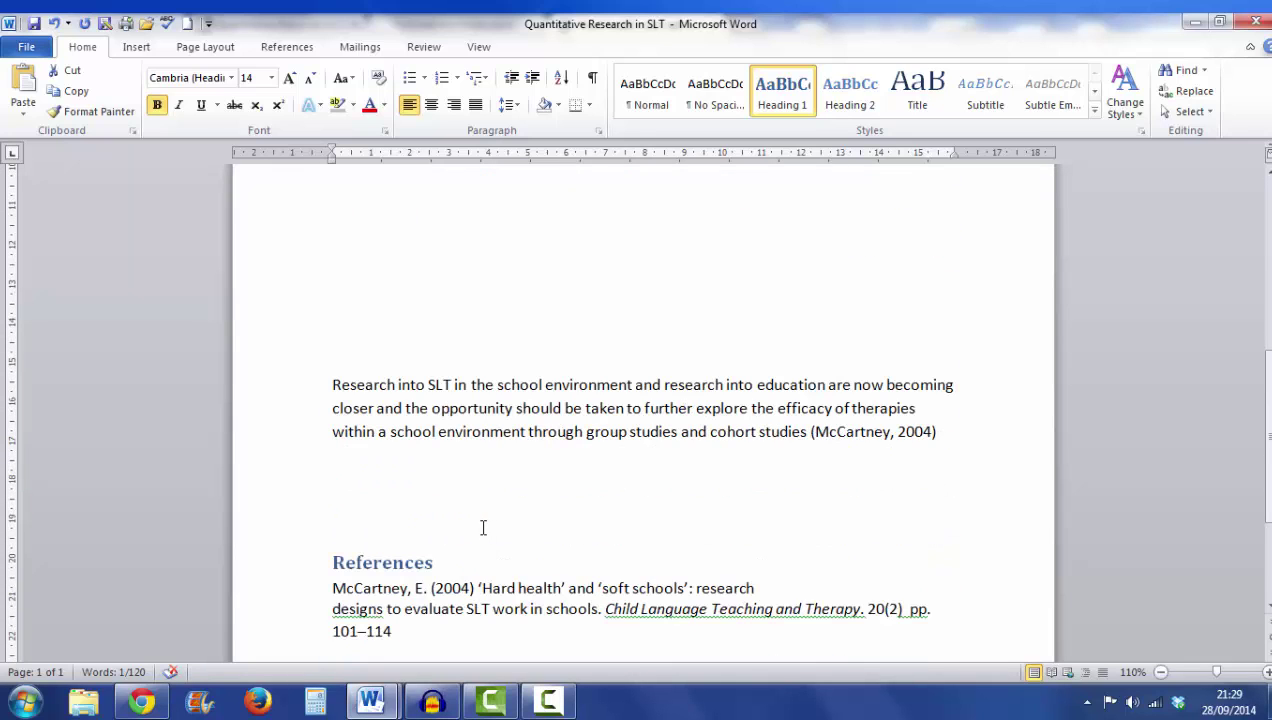
pyautogui.scroll(-1, 306, 411)
pyautogui.scroll(-1, 306, 411)
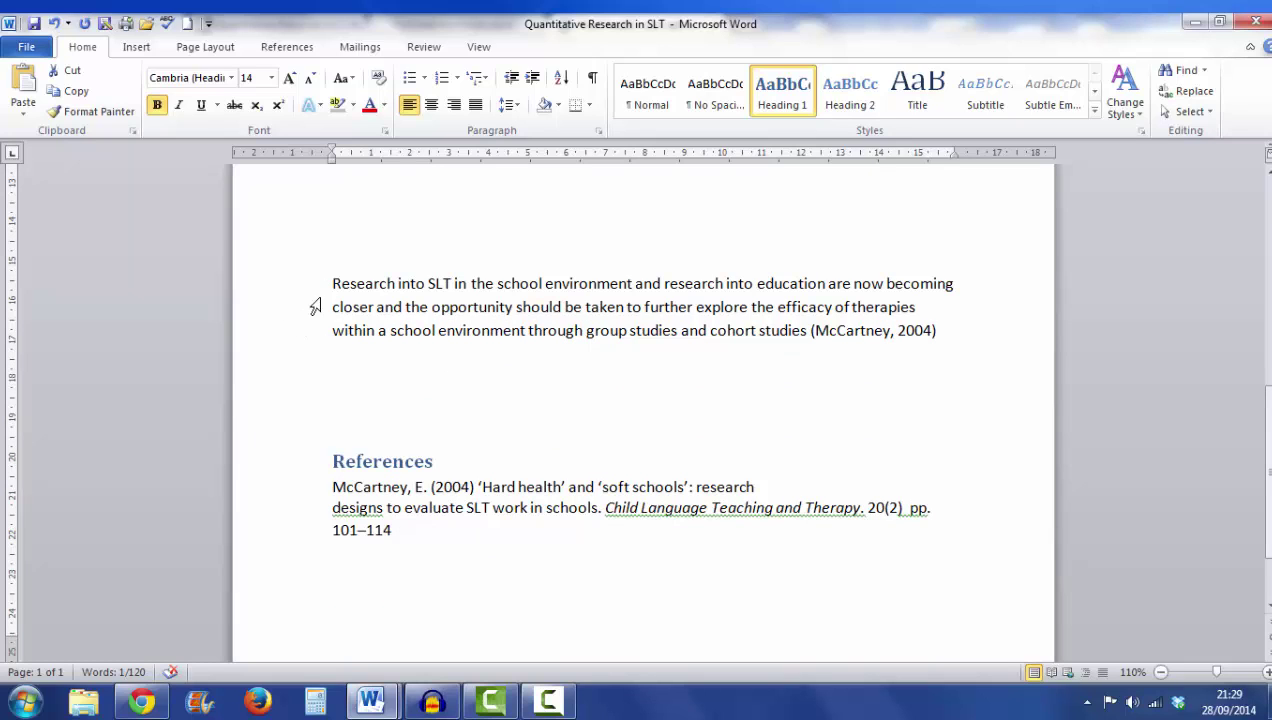
pyautogui.moveTo(329, 284); pyautogui.dragTo(405, 540)
pyautogui.rightClick(378, 358)
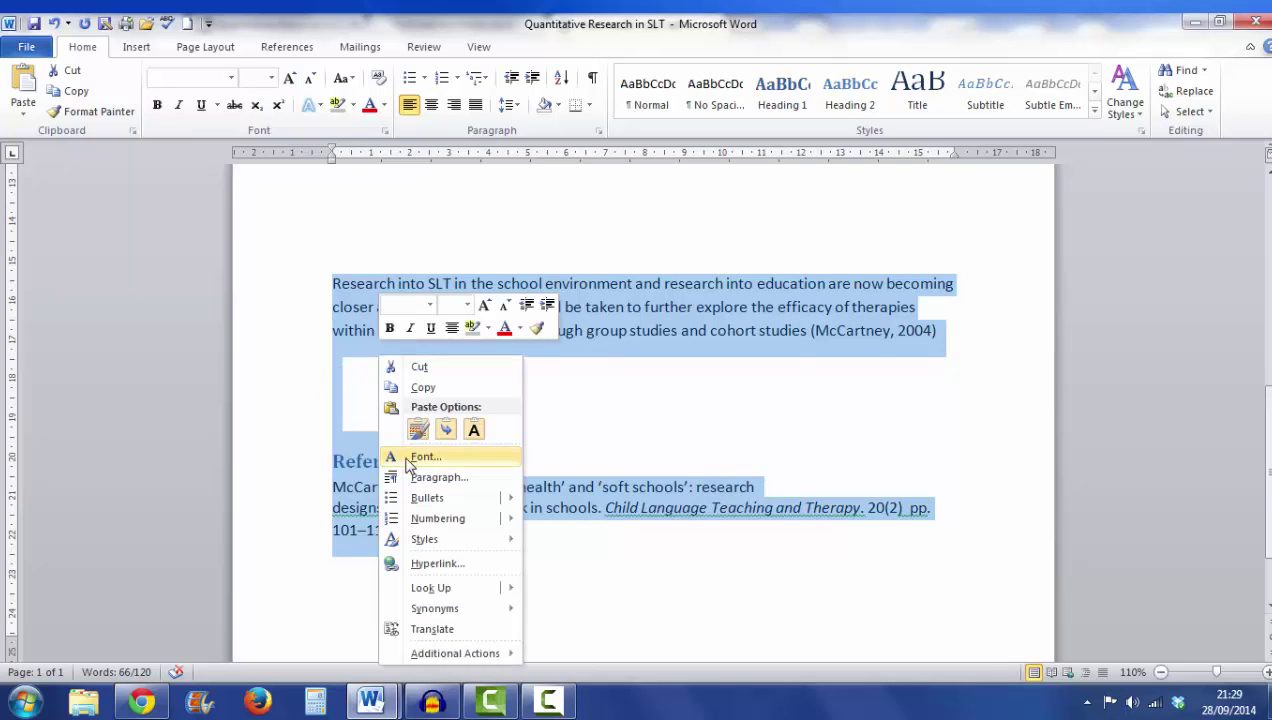
pyautogui.click(423, 387)
pyautogui.click(143, 703)
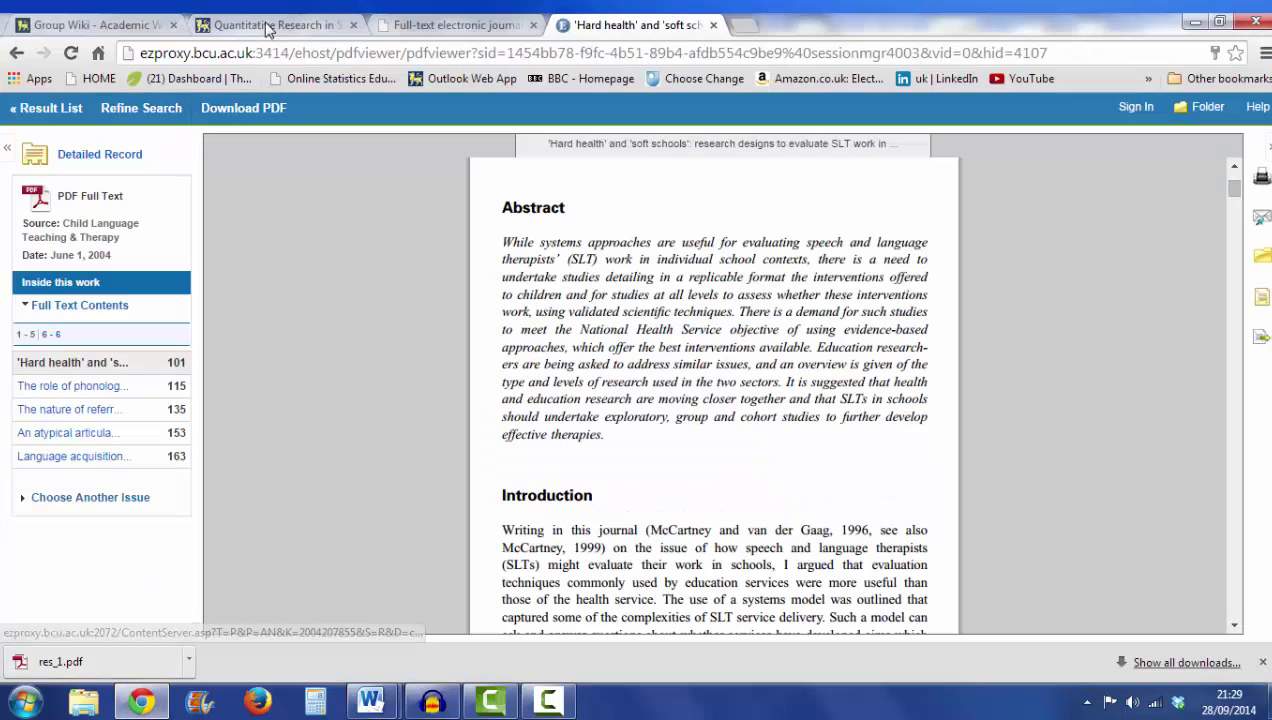
# - Paste the SLT paragraph and McCartney reference into the wiki editor below the Test Group line
pyautogui.click(268, 27)
pyautogui.click(40, 27)
pyautogui.click(148, 430)
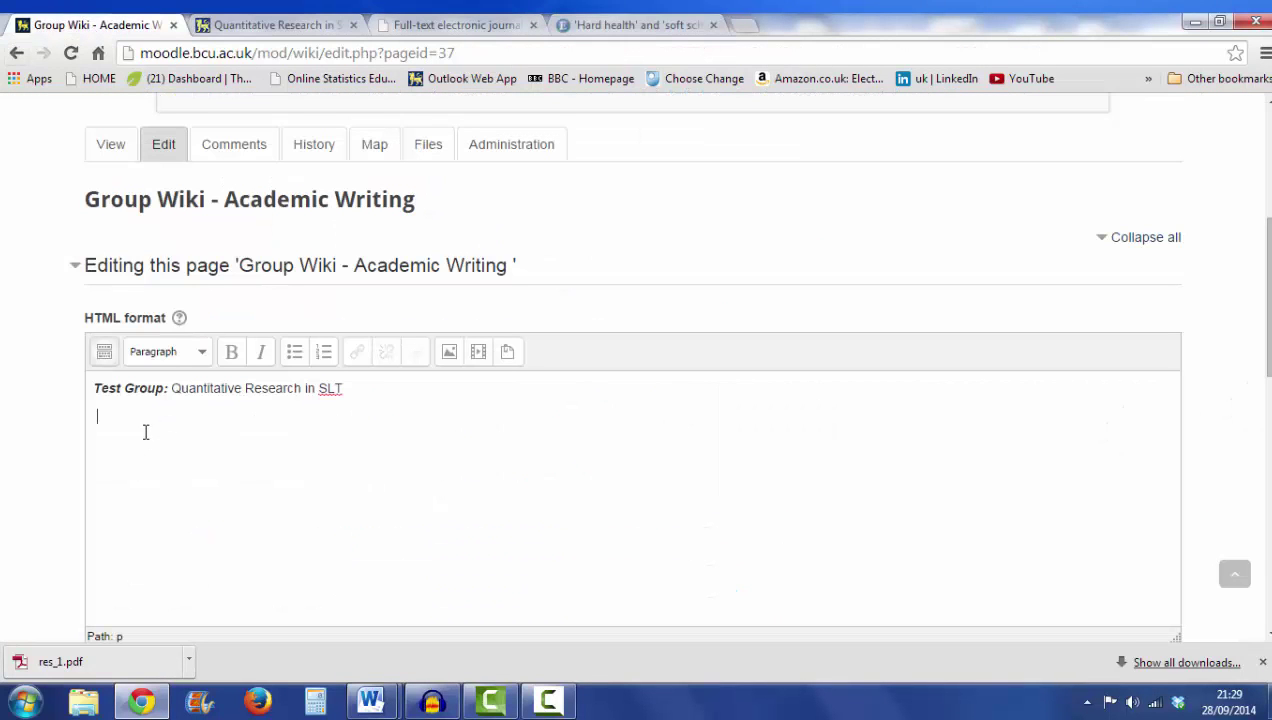
pyautogui.rightClick(145, 430)
pyautogui.click(170, 472)
pyautogui.click(640, 405)
pyautogui.click(114, 421)
pyautogui.hotkey('ctrl', 'v')
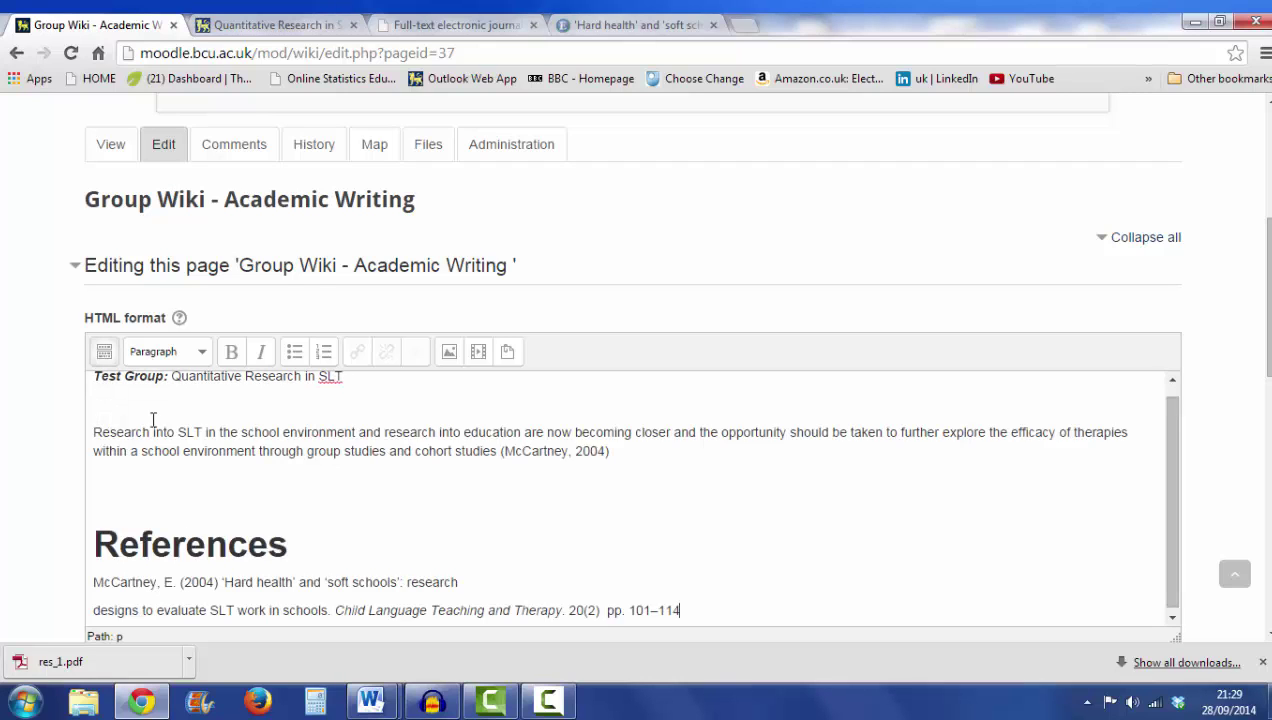
# - Format the References line as Heading 4 and place the caret on the empty line above it
pyautogui.moveTo(93, 535); pyautogui.dragTo(322, 544)
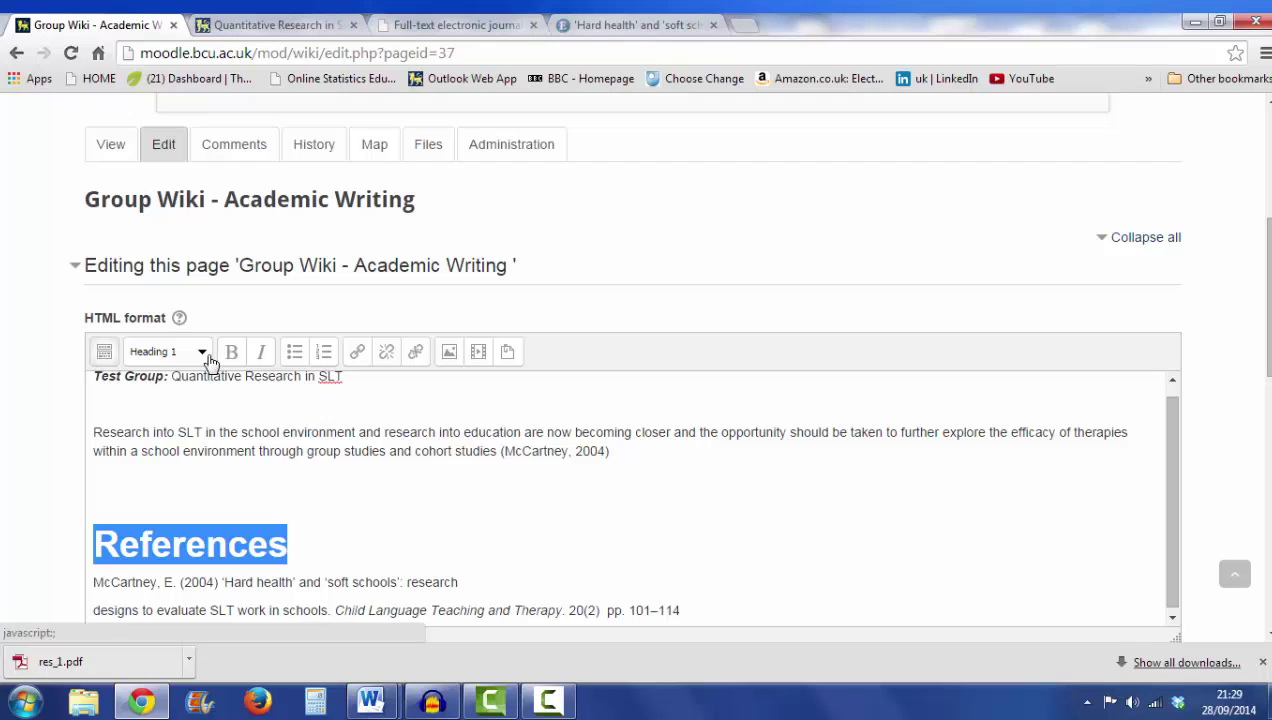
pyautogui.click(201, 352)
pyautogui.scroll(-2, 316, 488)
pyautogui.click(207, 462)
pyautogui.click(303, 518)
pyautogui.scroll(3, 305, 518)
pyautogui.scroll(-3, 305, 518)
pyautogui.scroll(-1, 304, 511)
pyautogui.click(239, 412)
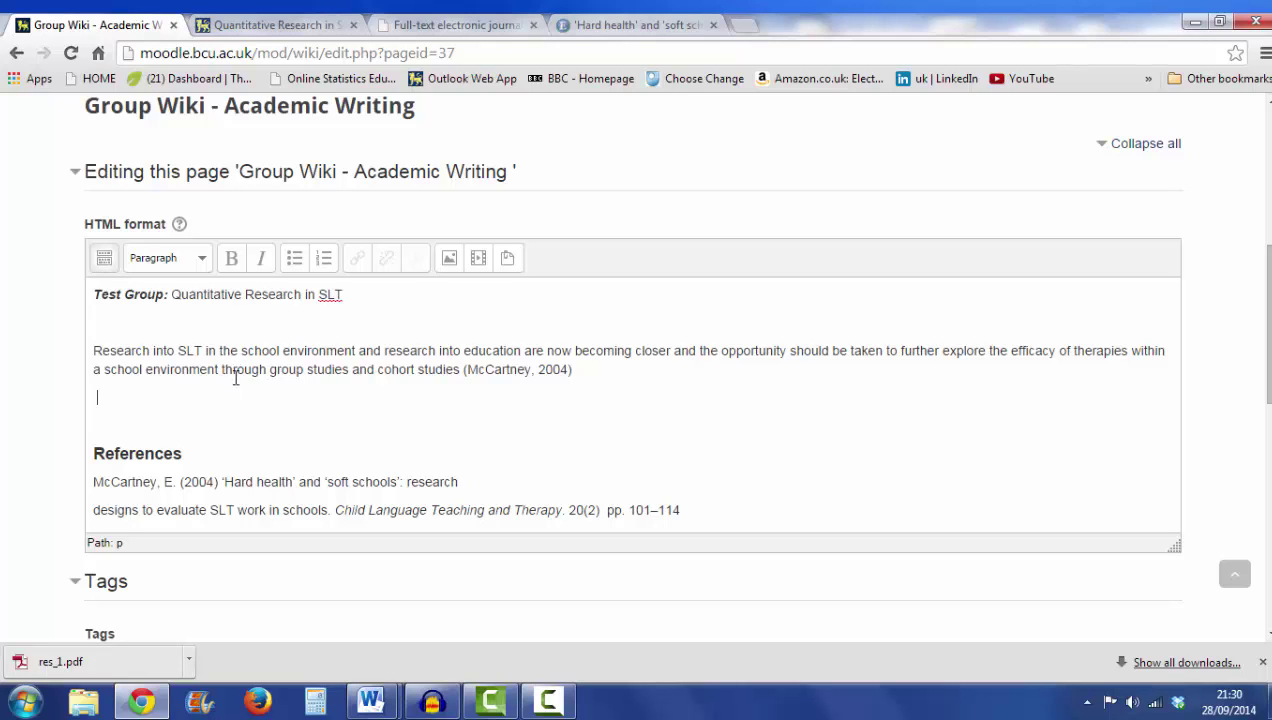
# - Save the wiki page and review the saved paragraph and References
pyautogui.moveTo(1268, 335); pyautogui.dragTo(1268, 467)
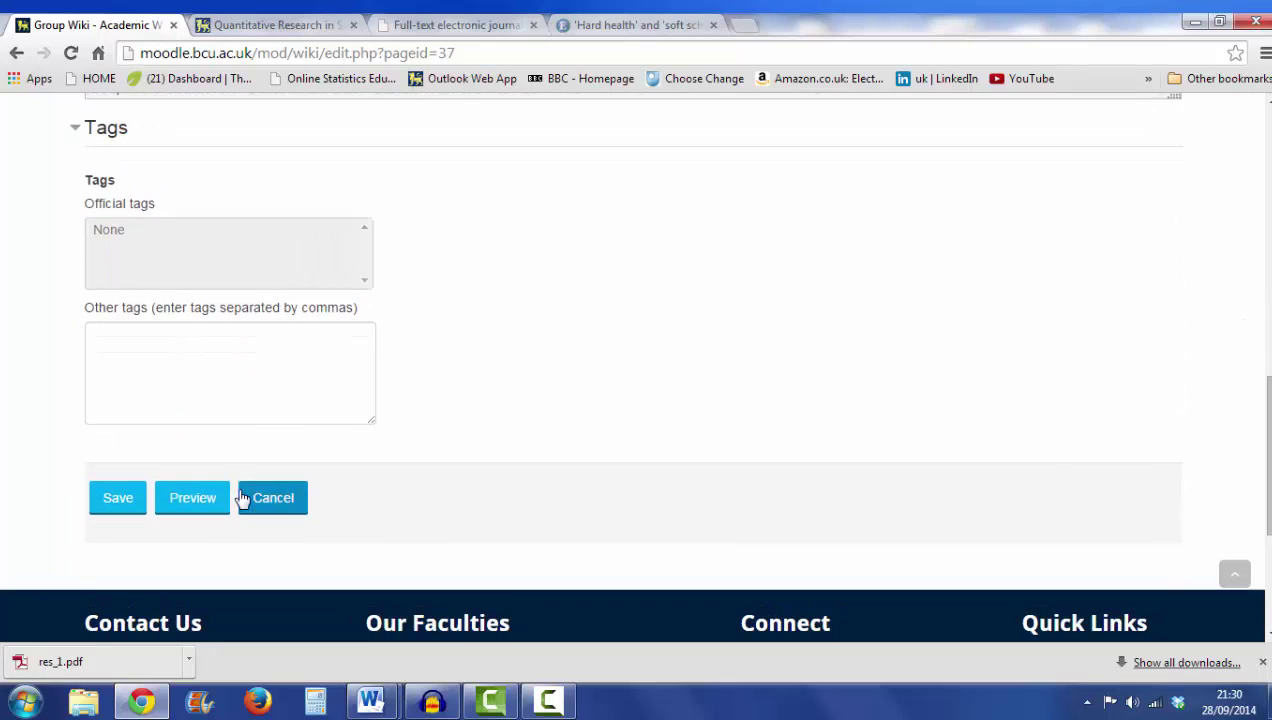
pyautogui.click(117, 501)
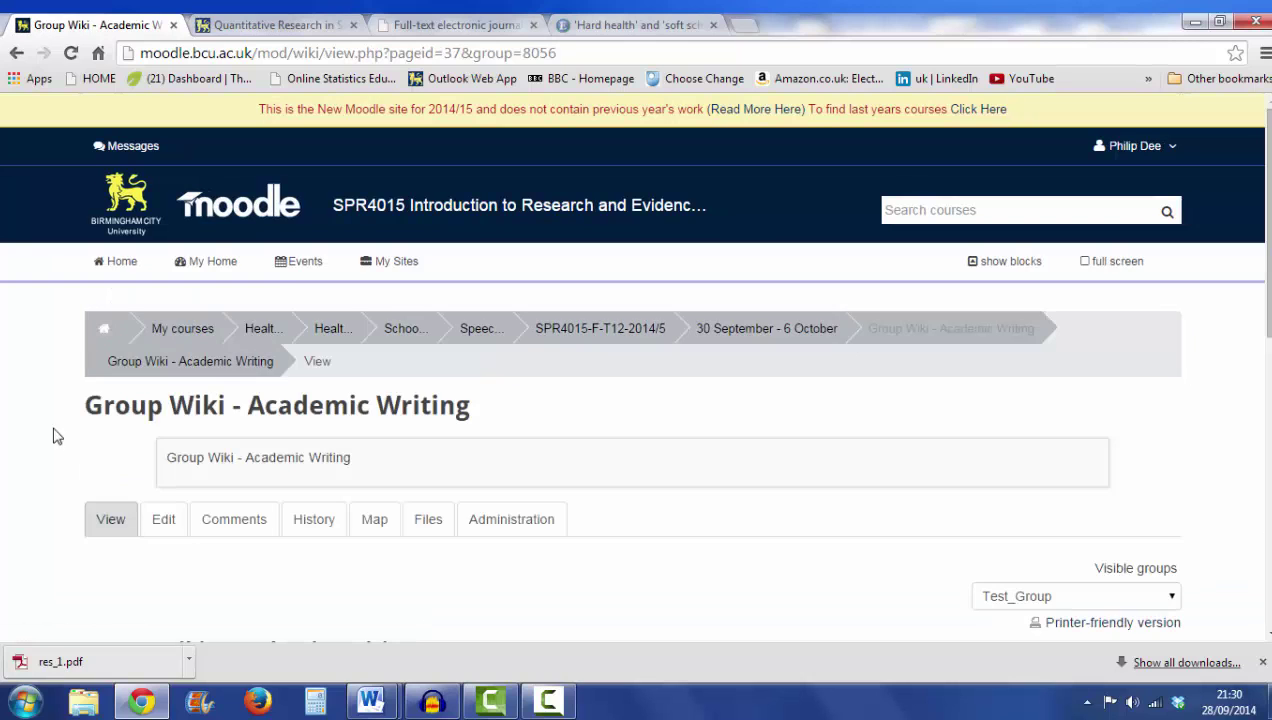
pyautogui.scroll(-1, 52, 417)
pyautogui.scroll(-3, 56, 418)
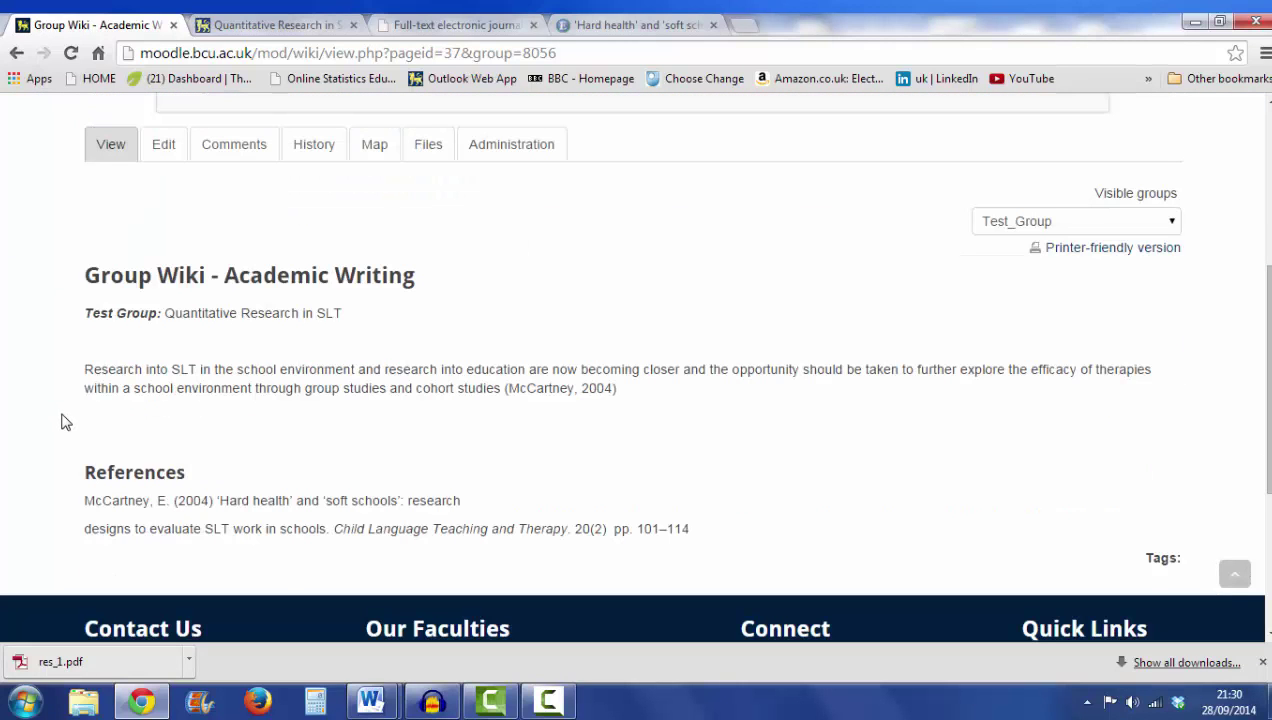
# - Reopen the Test Group wiki page in the editor and scroll through its content
pyautogui.click(164, 150)
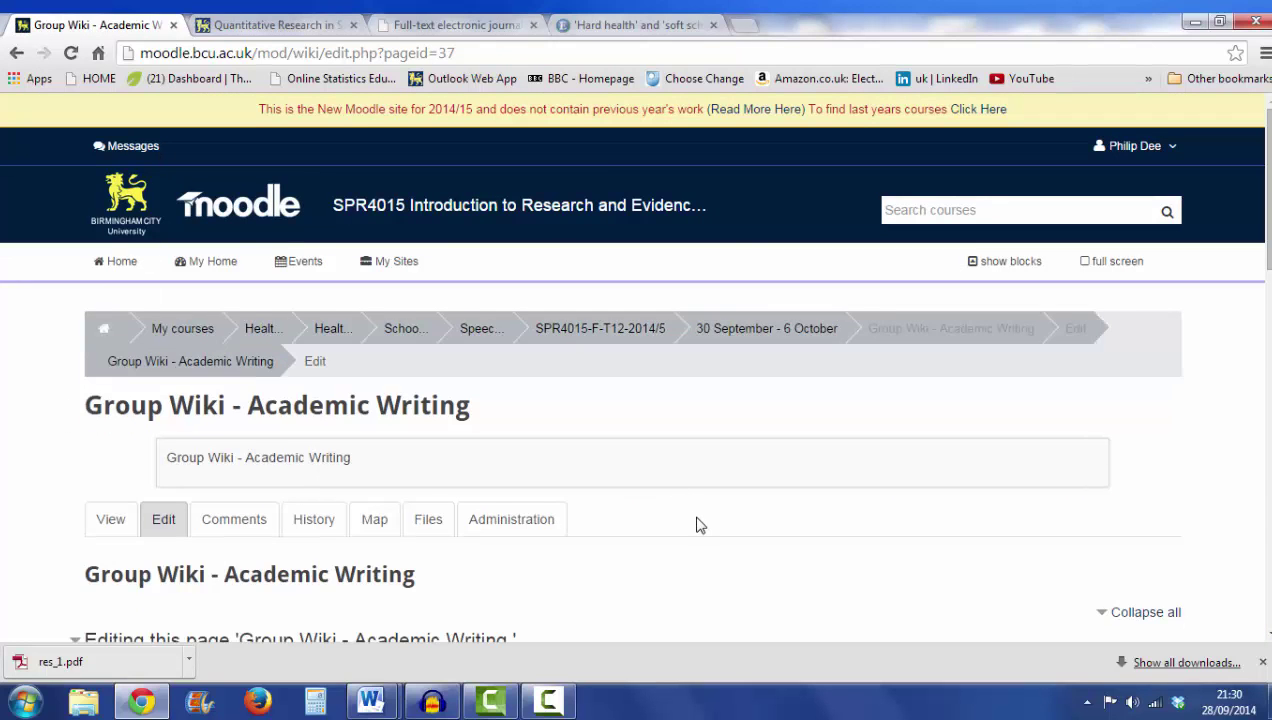
pyautogui.scroll(-4, 686, 509)
pyautogui.scroll(-1, 686, 509)
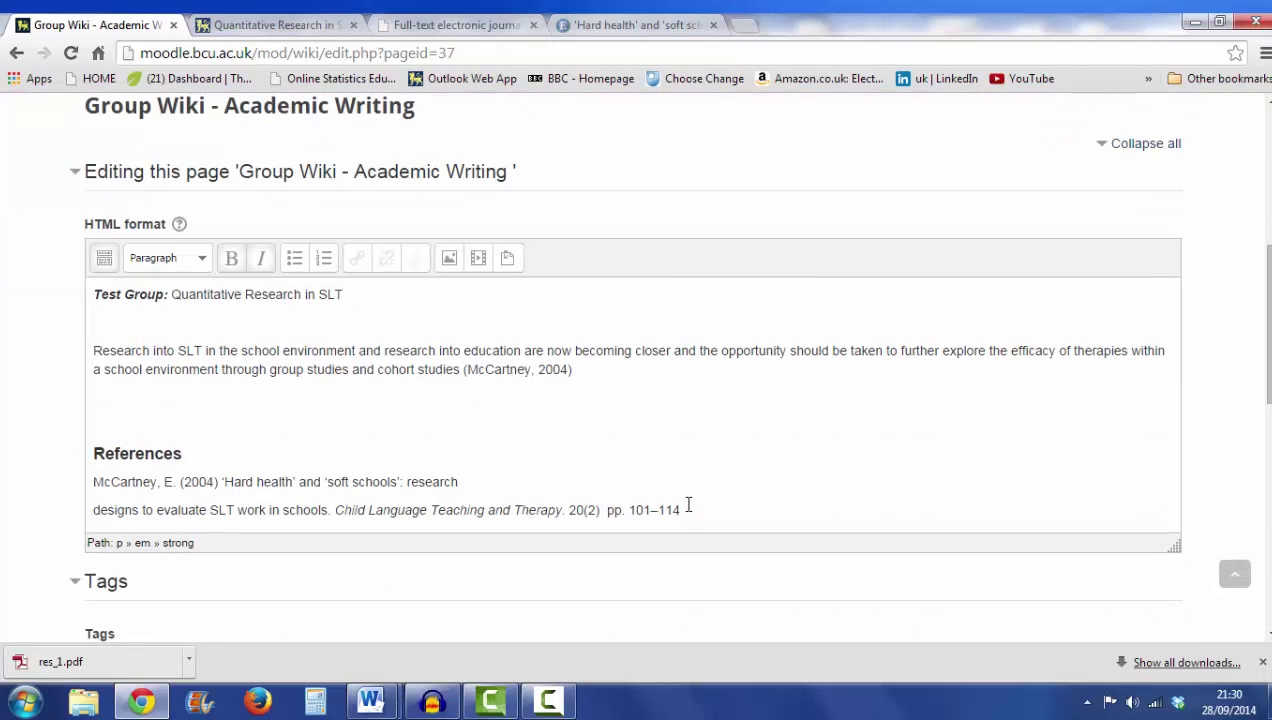
pyautogui.scroll(4, 690, 500)
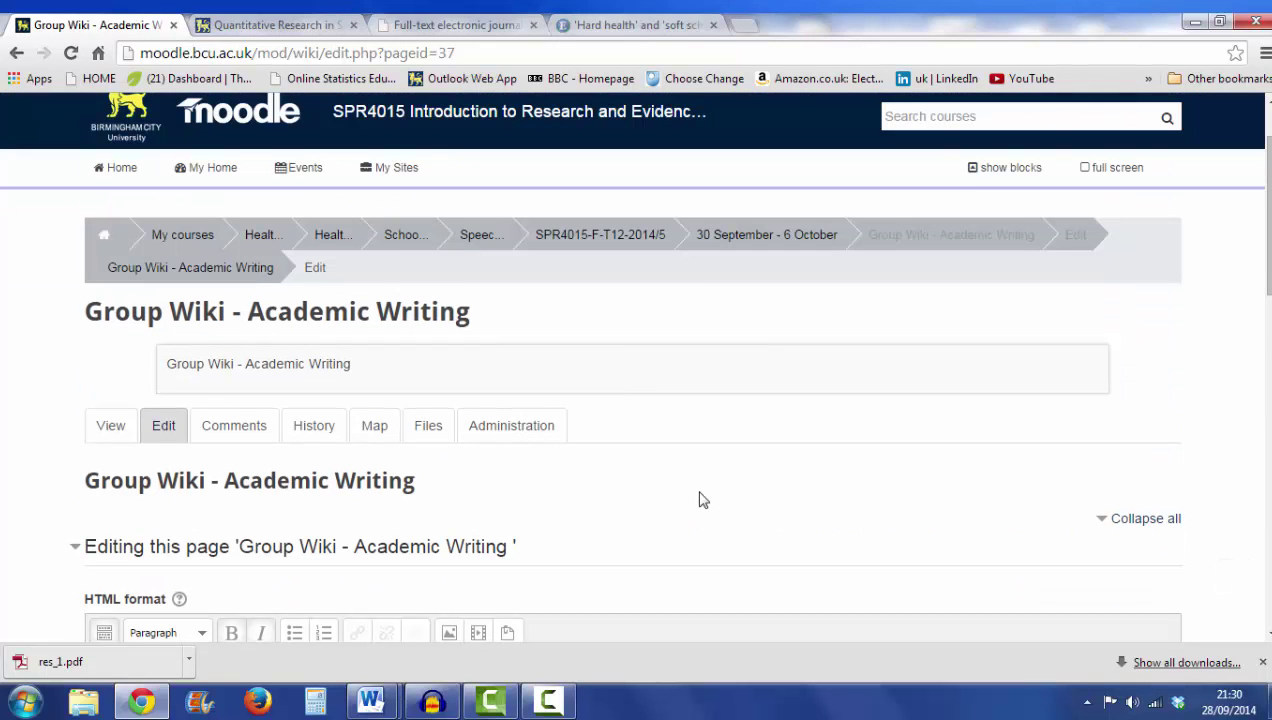